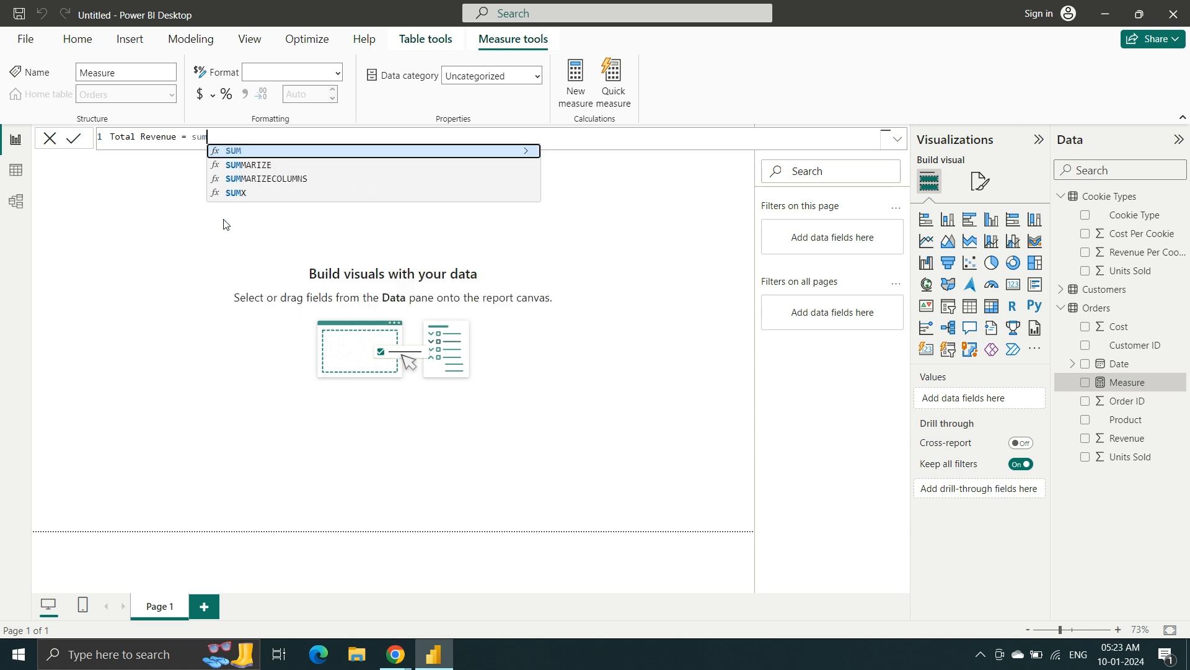
# - Complete the Total Revenue measure with the formula SUM(Orders[Revenue]) and commit it
pyautogui.press('Tab')
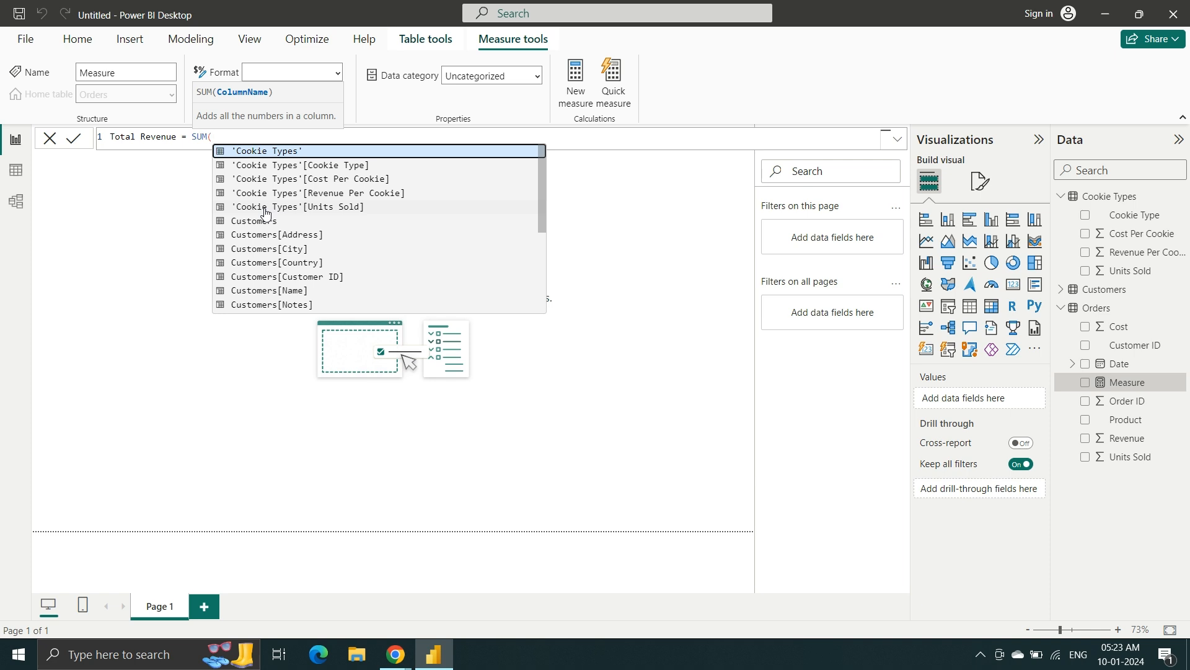
pyautogui.write('Reven')
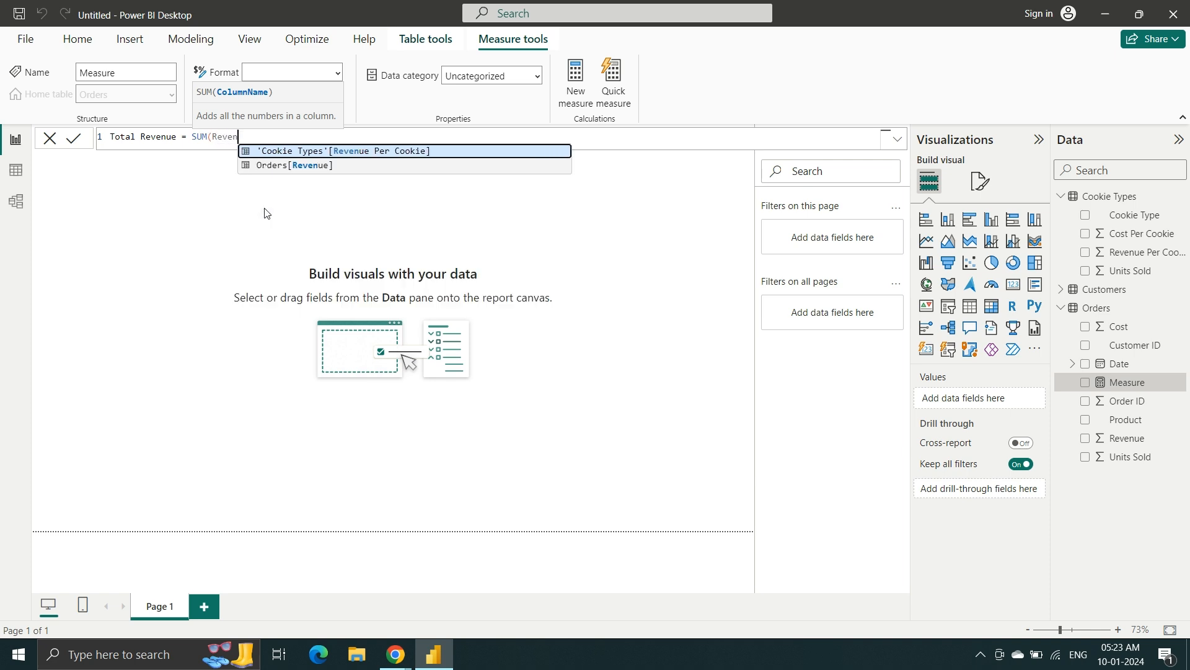
pyautogui.press('Down')
pyautogui.press('Tab')
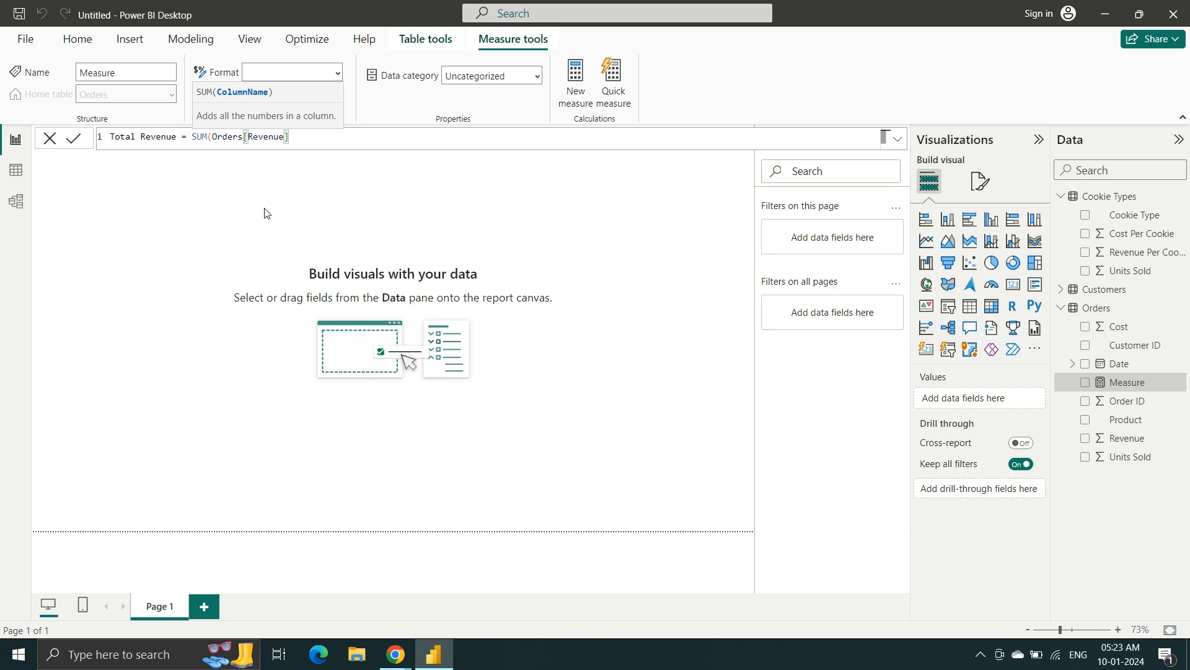
pyautogui.write(')')
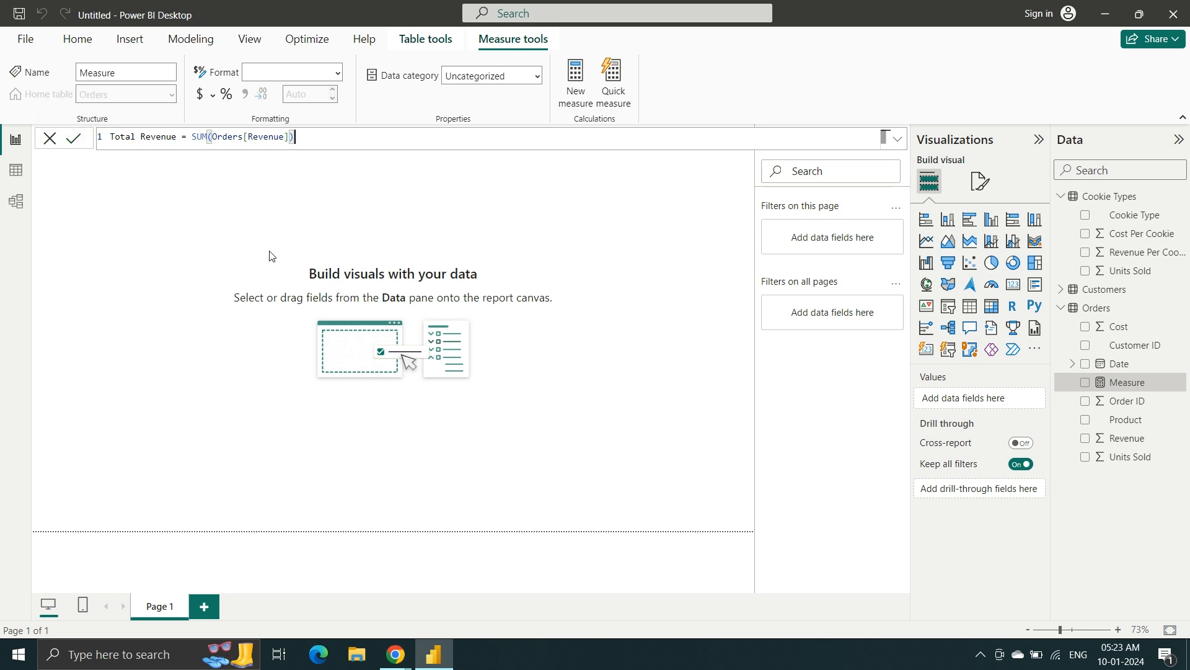
pyautogui.press('Return')
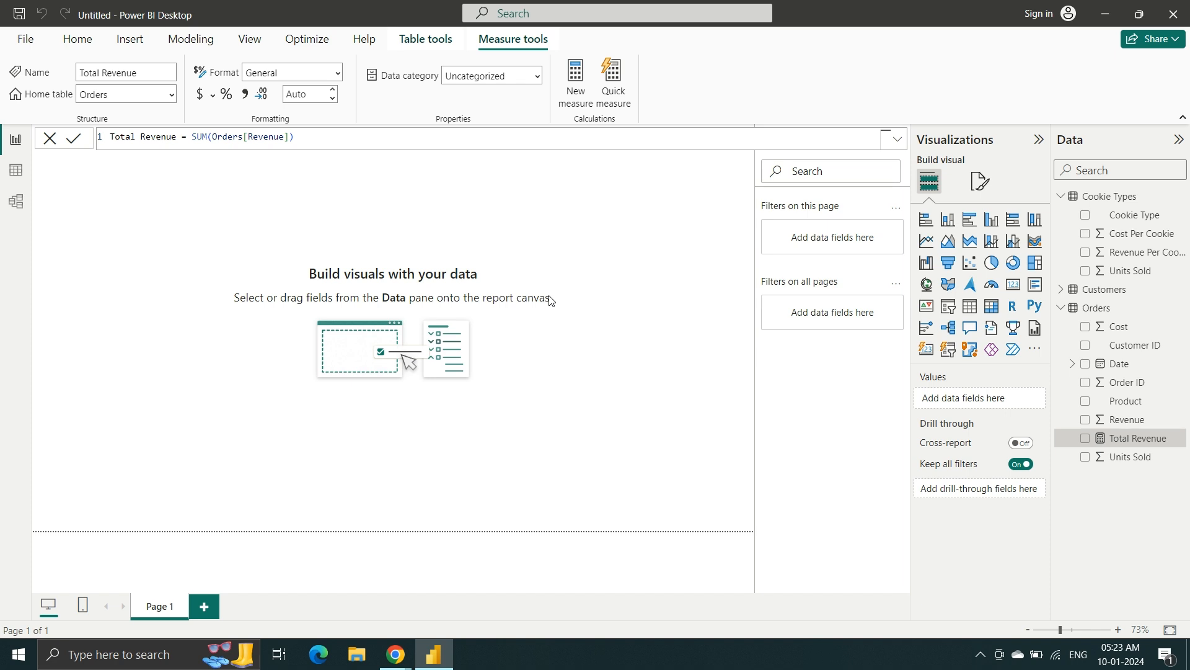
# - Add the Total Revenue measure to the report canvas and change its visual to a matrix
pyautogui.click(1085, 438)
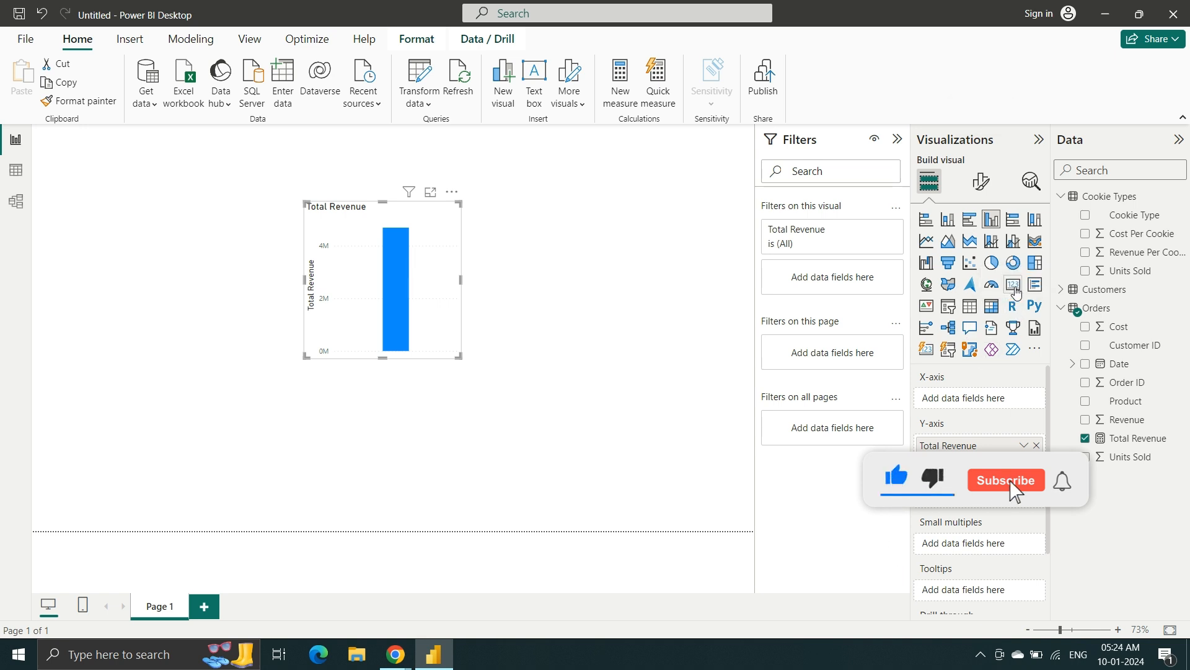
pyautogui.click(991, 307)
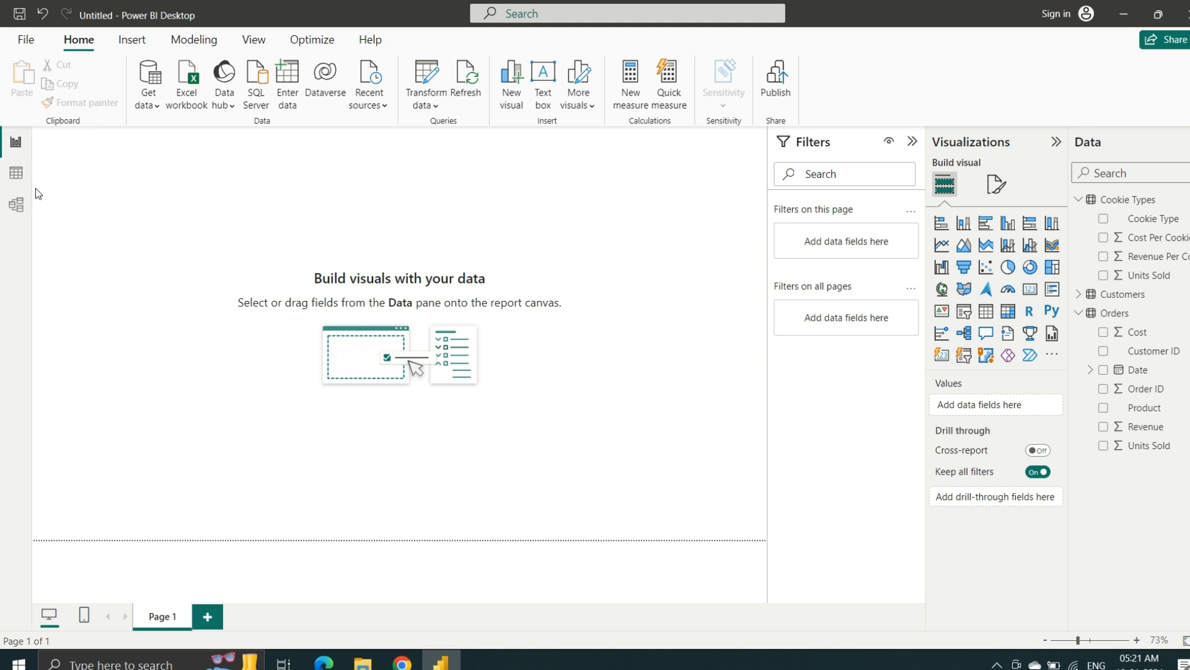
# - Review the Cookie Types table data and start a new measure named Total Revenue in the Orders table
pyautogui.click(19, 179)
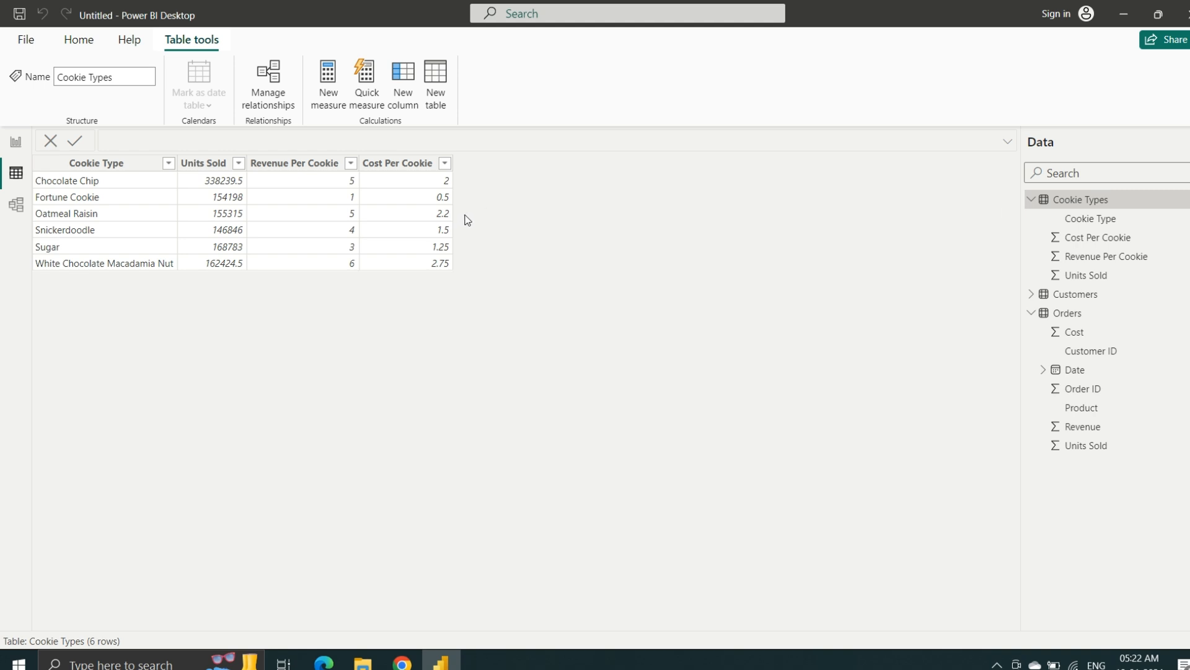
pyautogui.click(17, 141)
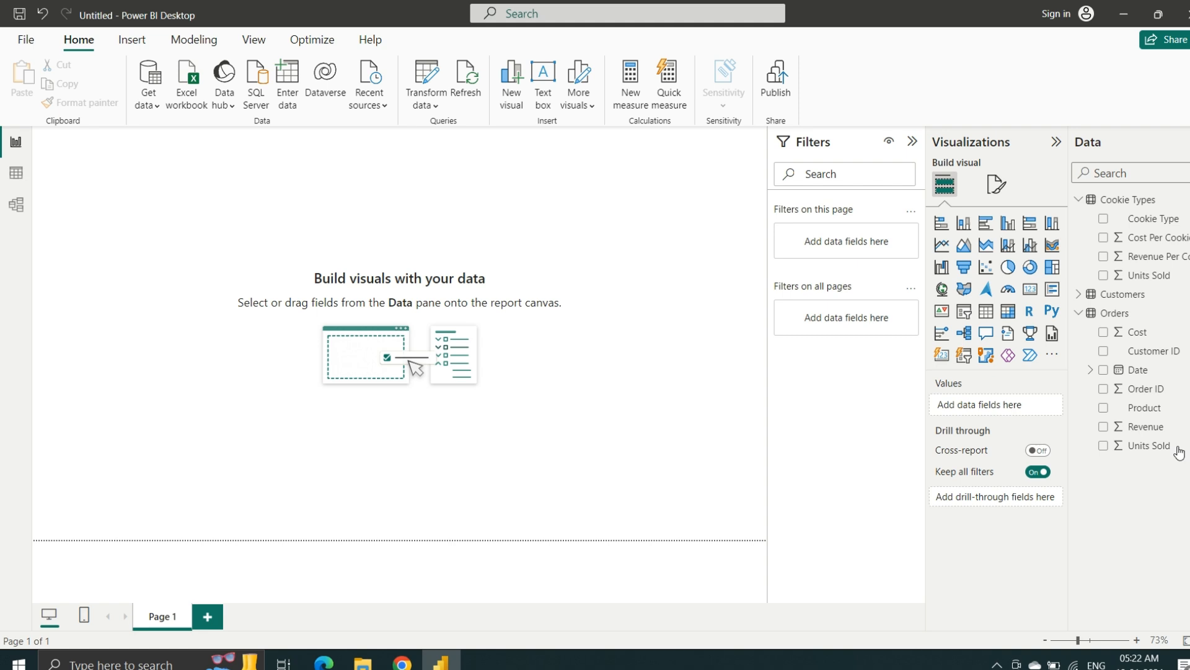
pyautogui.rightClick(1139, 427)
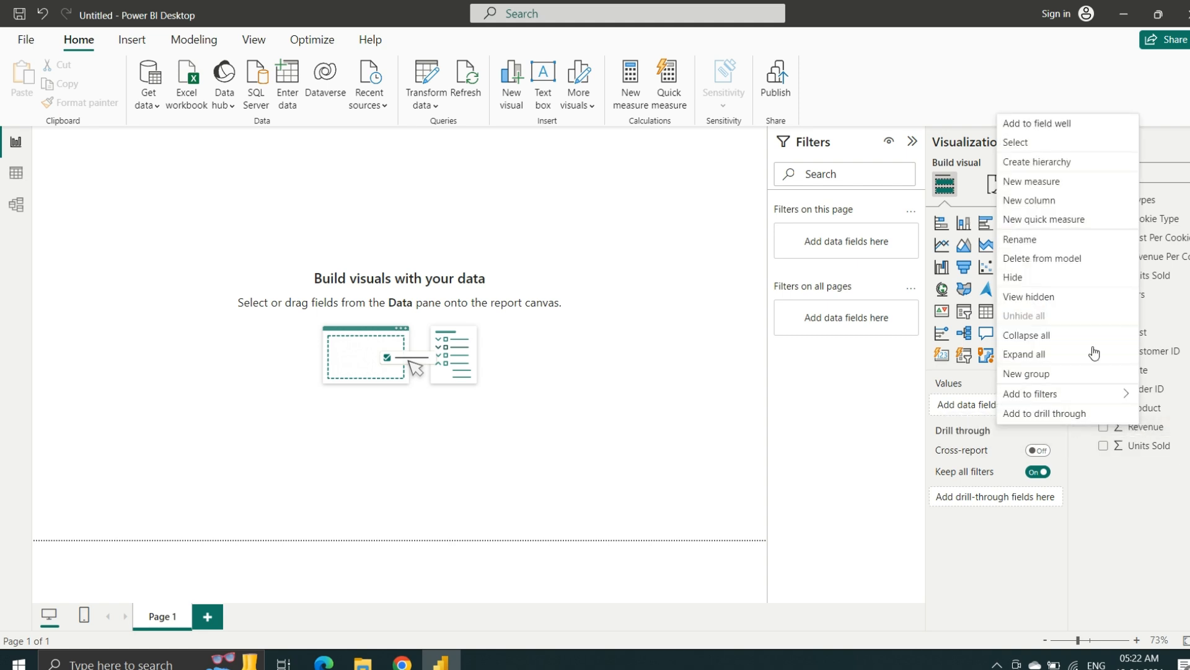
pyautogui.click(1026, 185)
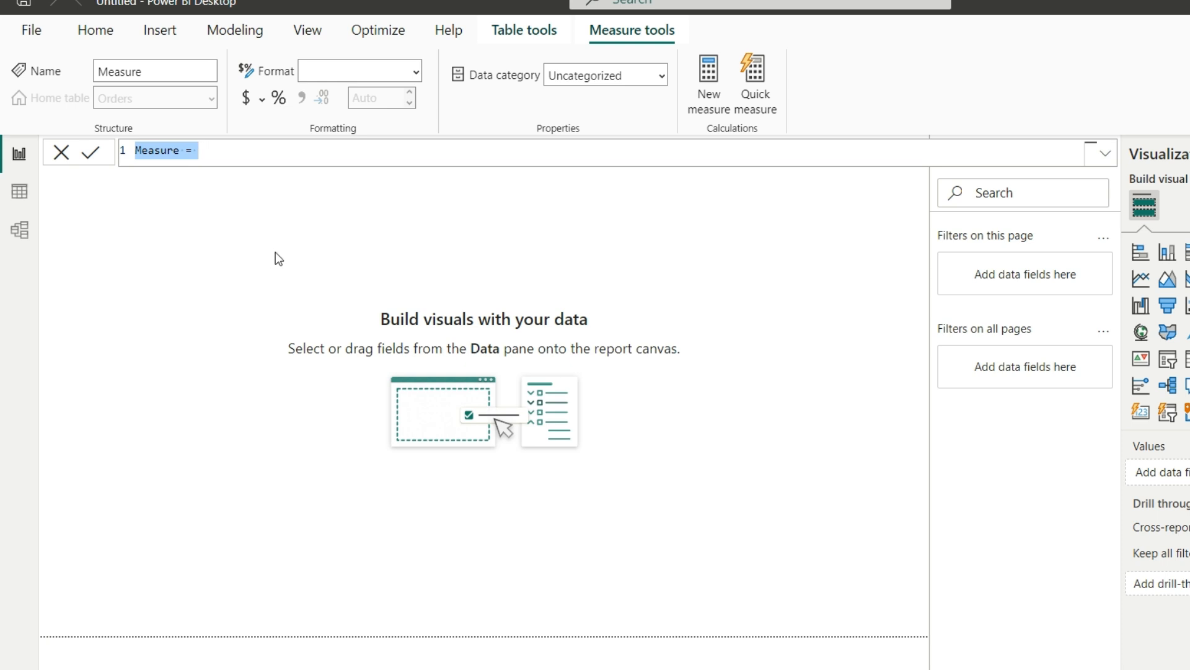
pyautogui.write('T')
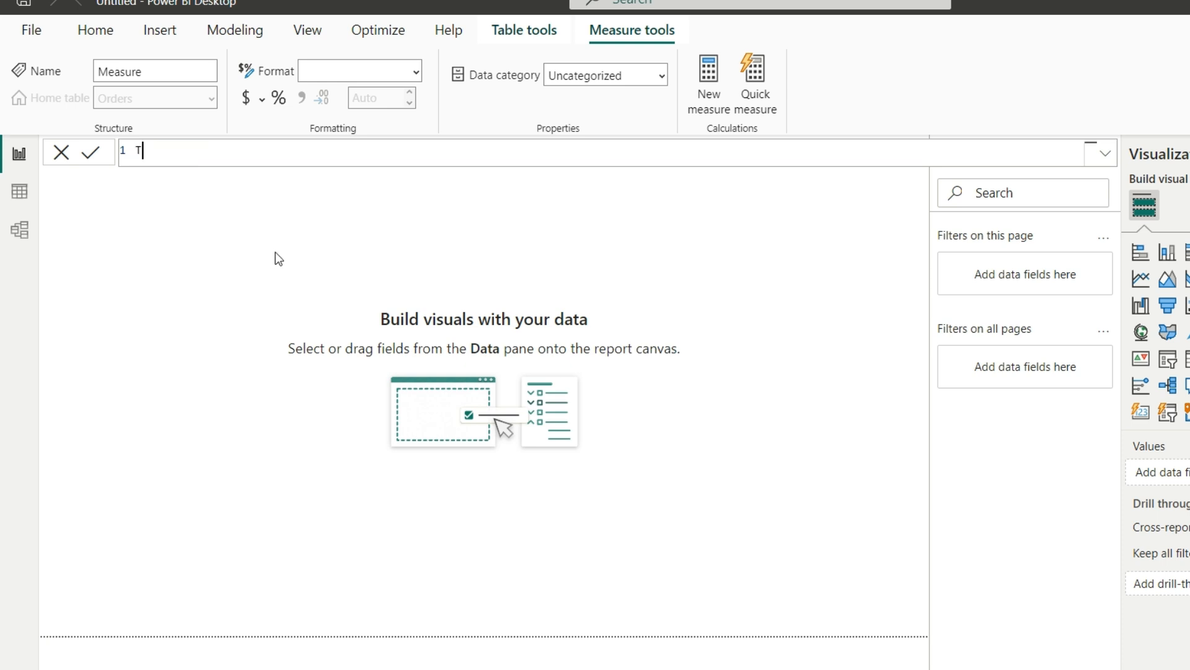
pyautogui.write('otal Reven')
pyautogui.write('ue')
# - Define the Total Revenue measure as SUM(Orders[Revenue])
pyautogui.write(' = su')
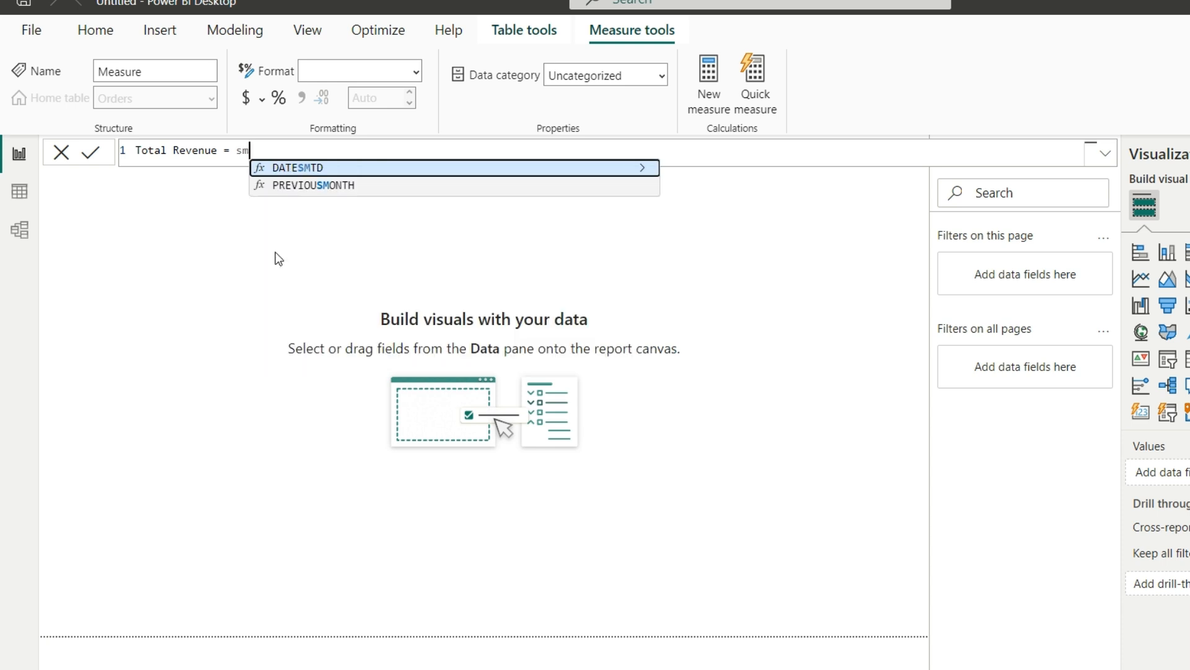
pyautogui.write('m')
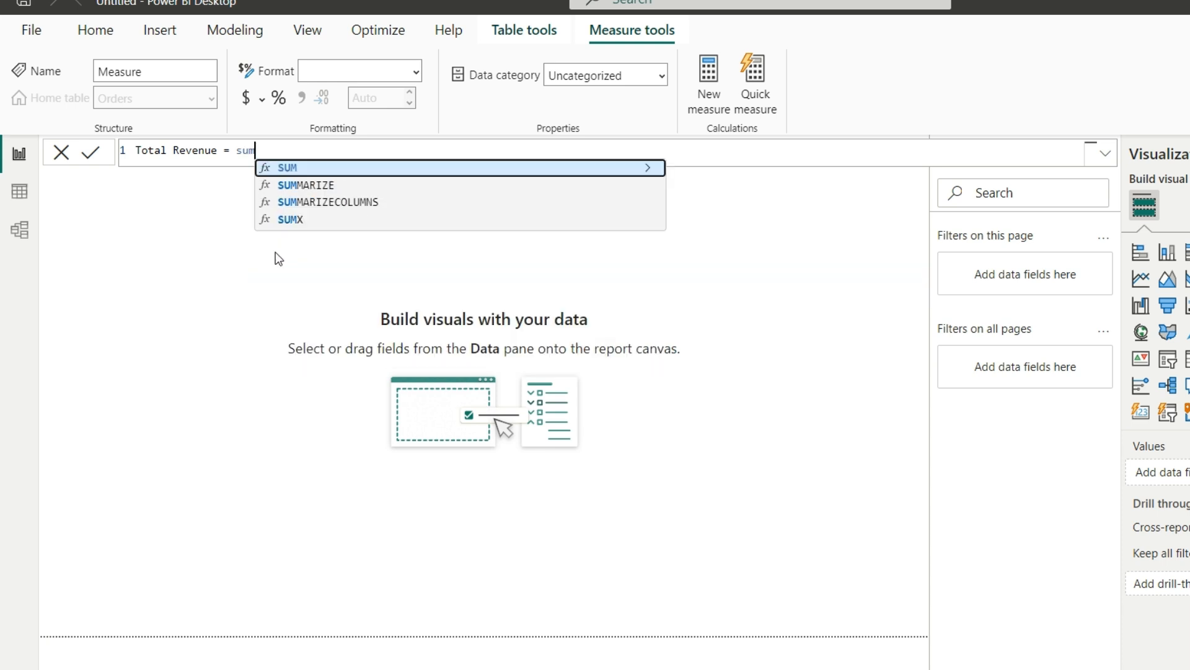
pyautogui.press('Tab')
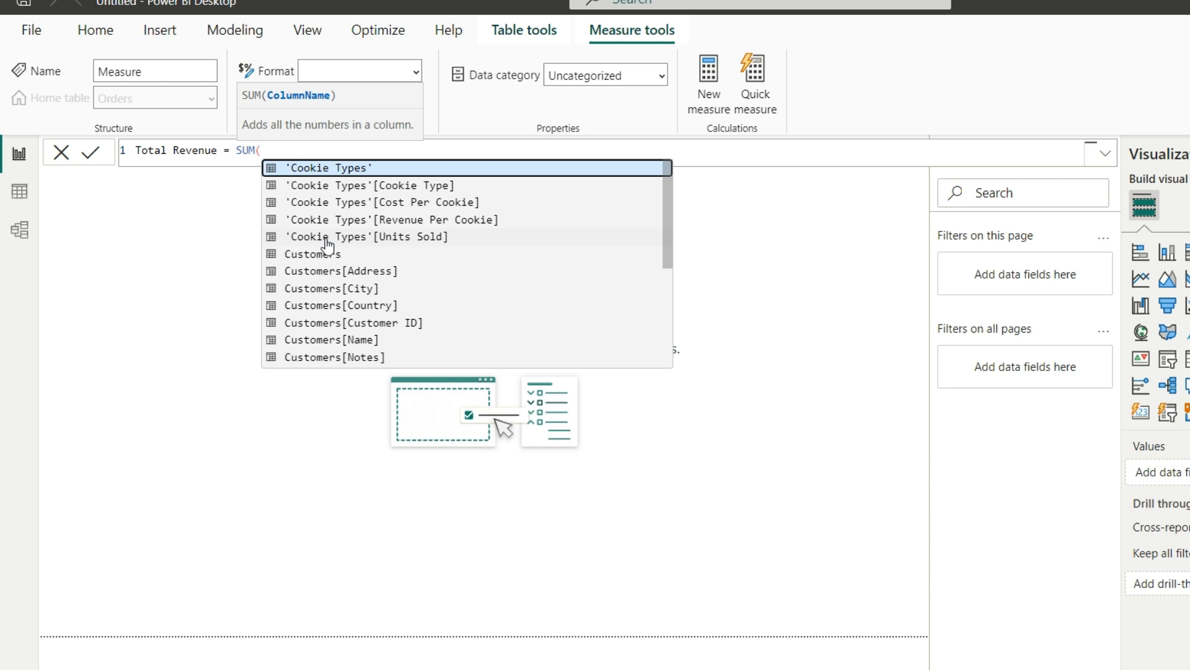
pyautogui.write('Reven')
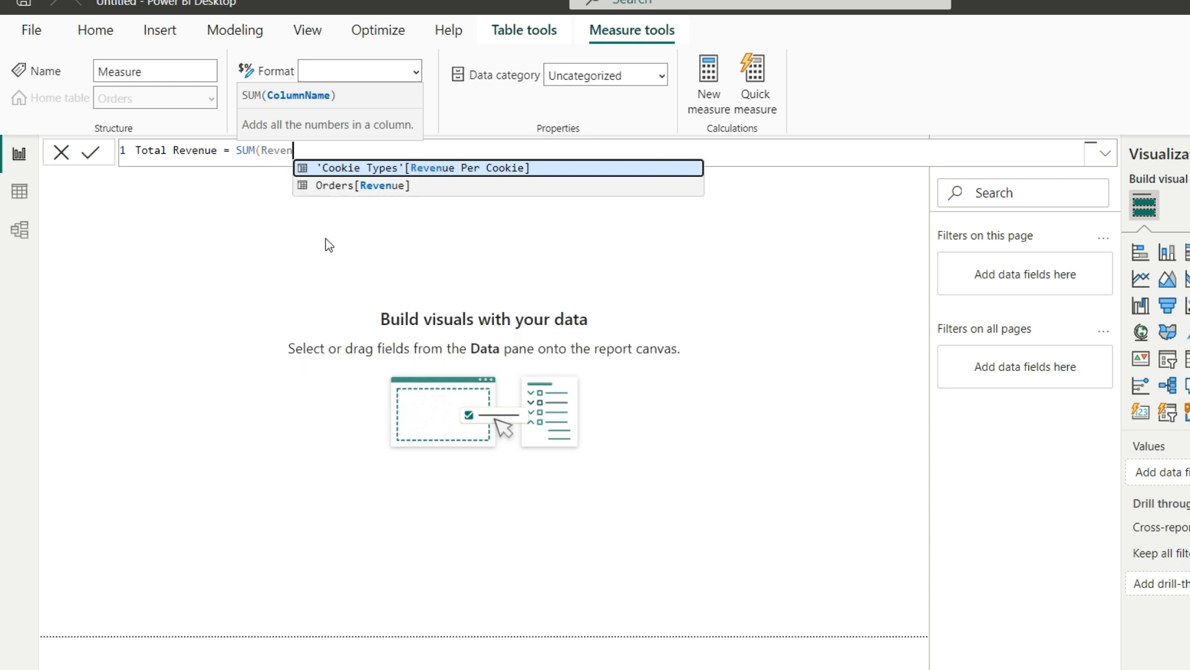
pyautogui.press('Down')
pyautogui.press('Tab')
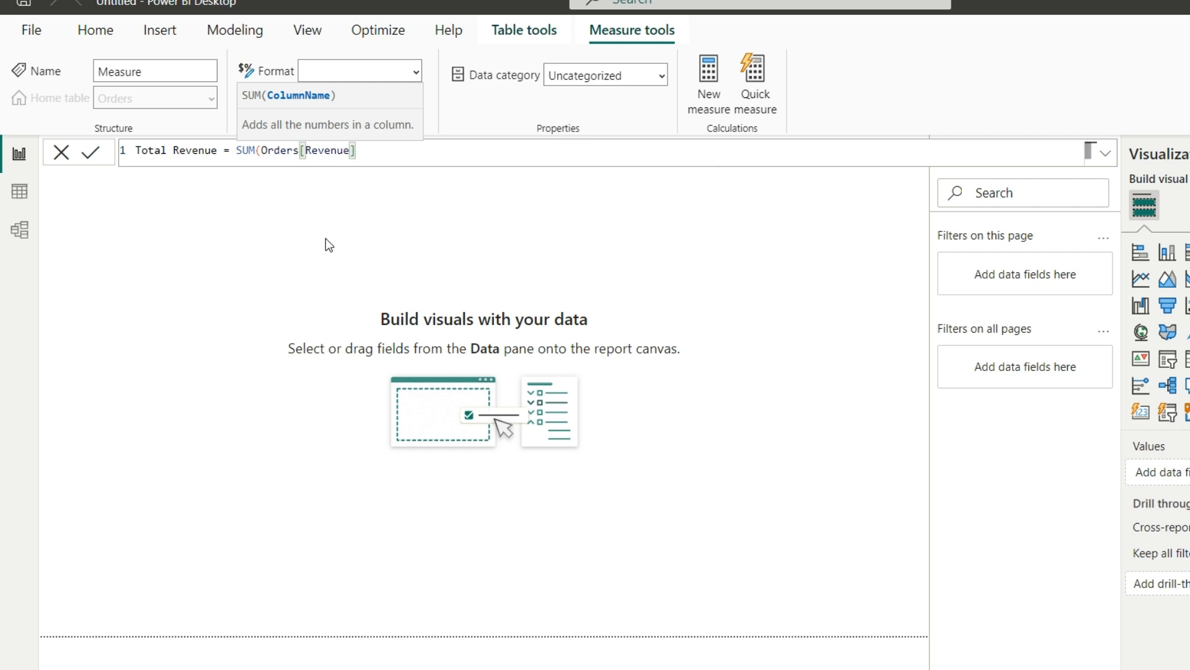
pyautogui.write(')')
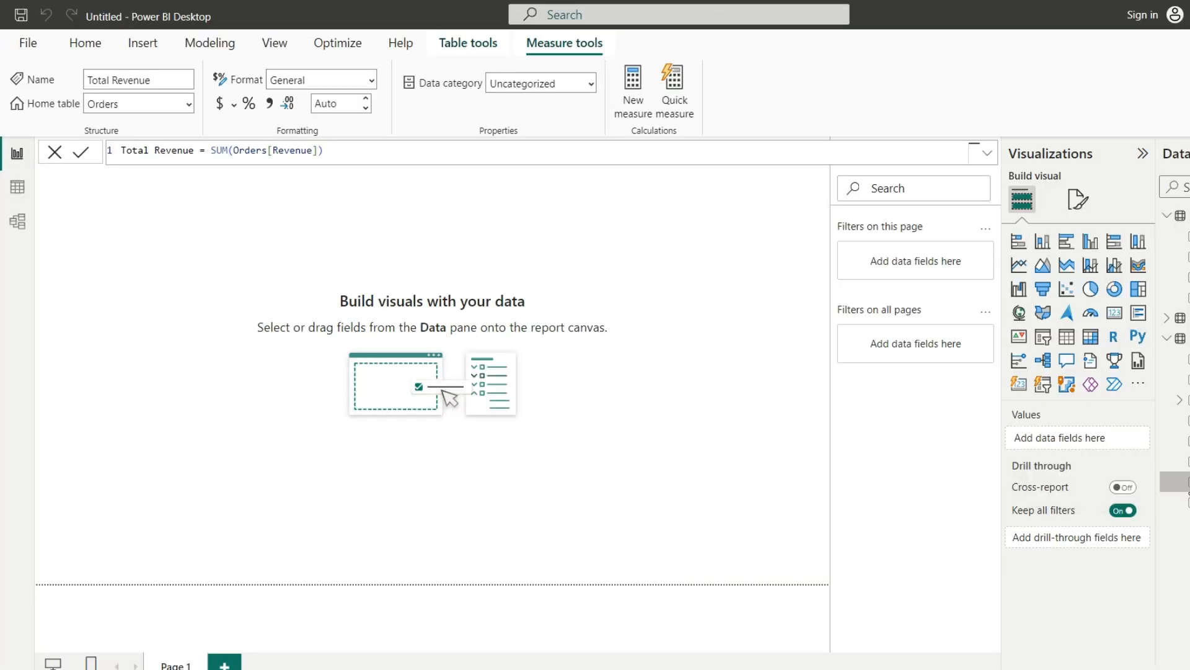
# - Show Total Revenue on the report page as a matrix visual, moved away from the page corner toward the upper middle
pyautogui.click(1188, 481)
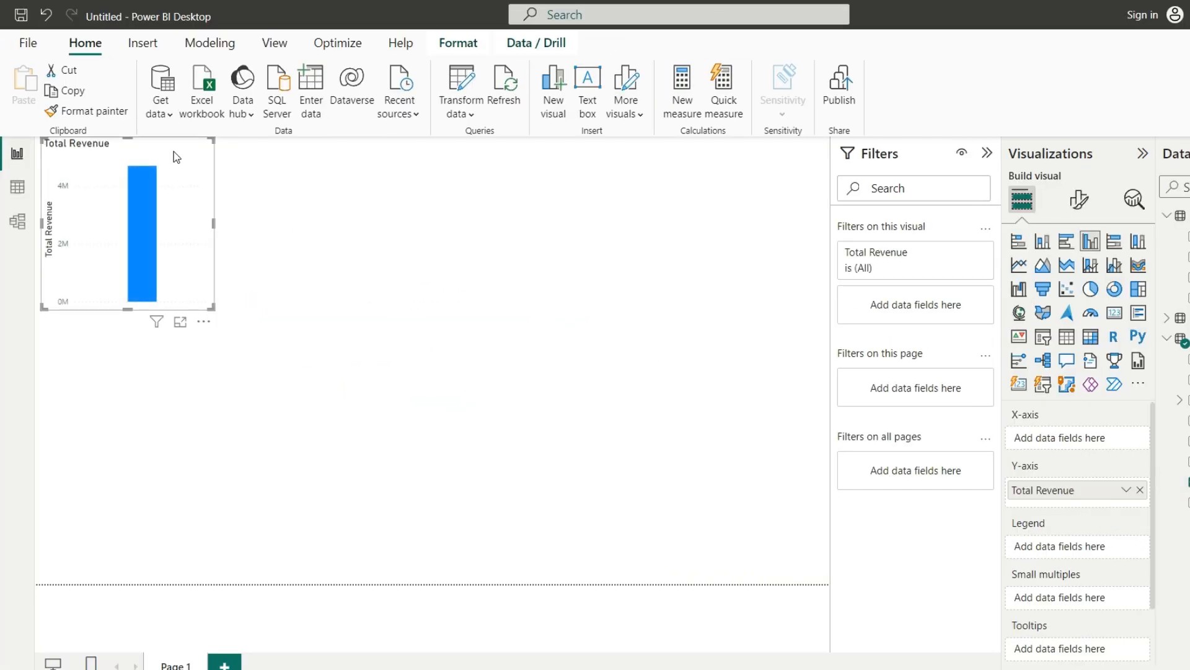
pyautogui.moveTo(176, 156); pyautogui.dragTo(469, 240)
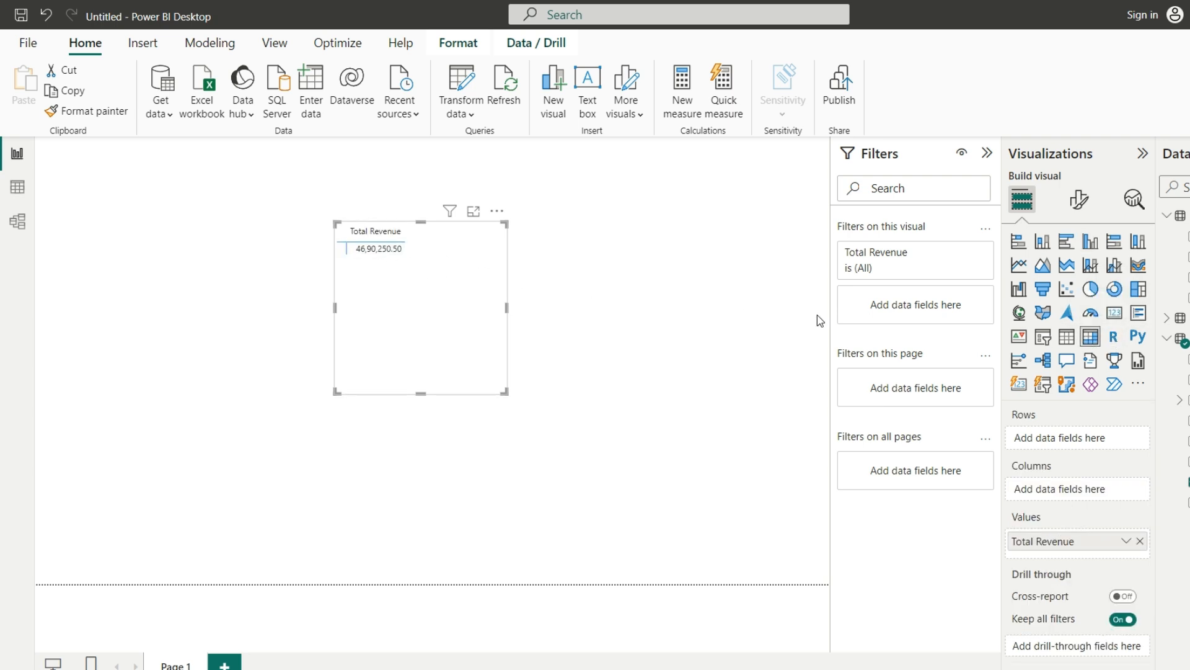
# - Increase the font size of the values in the Total Revenue matrix
pyautogui.click(1079, 199)
pyautogui.click(1043, 390)
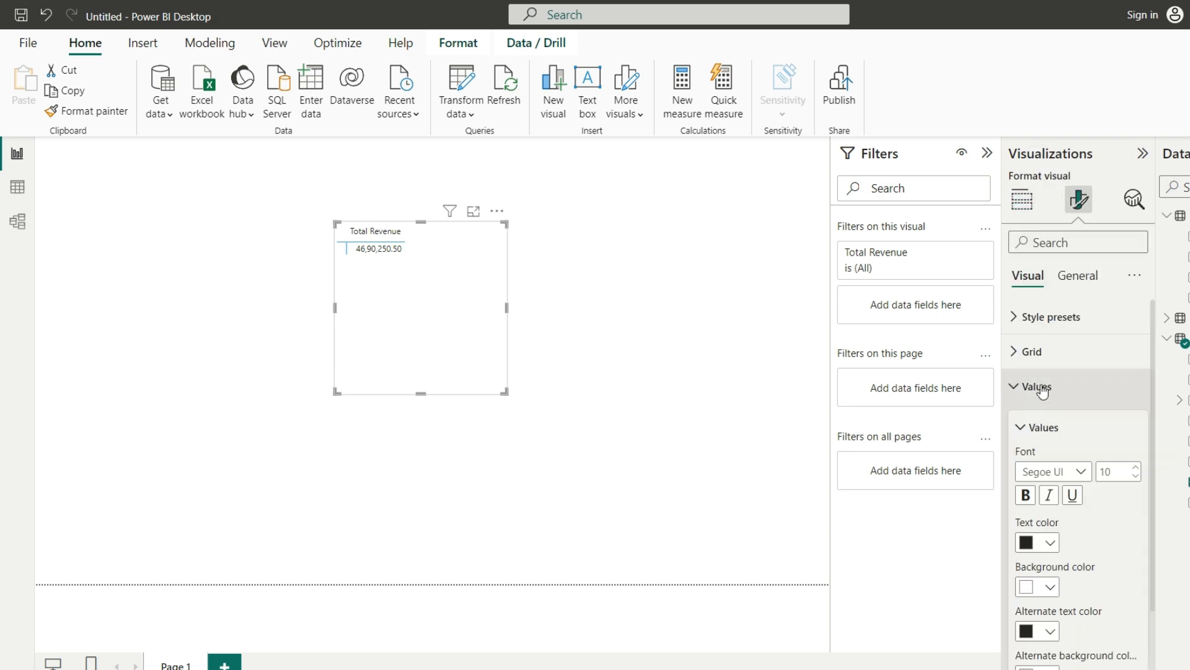
pyautogui.click(1135, 466)
pyautogui.click(1135, 467)
pyautogui.click(1135, 467)
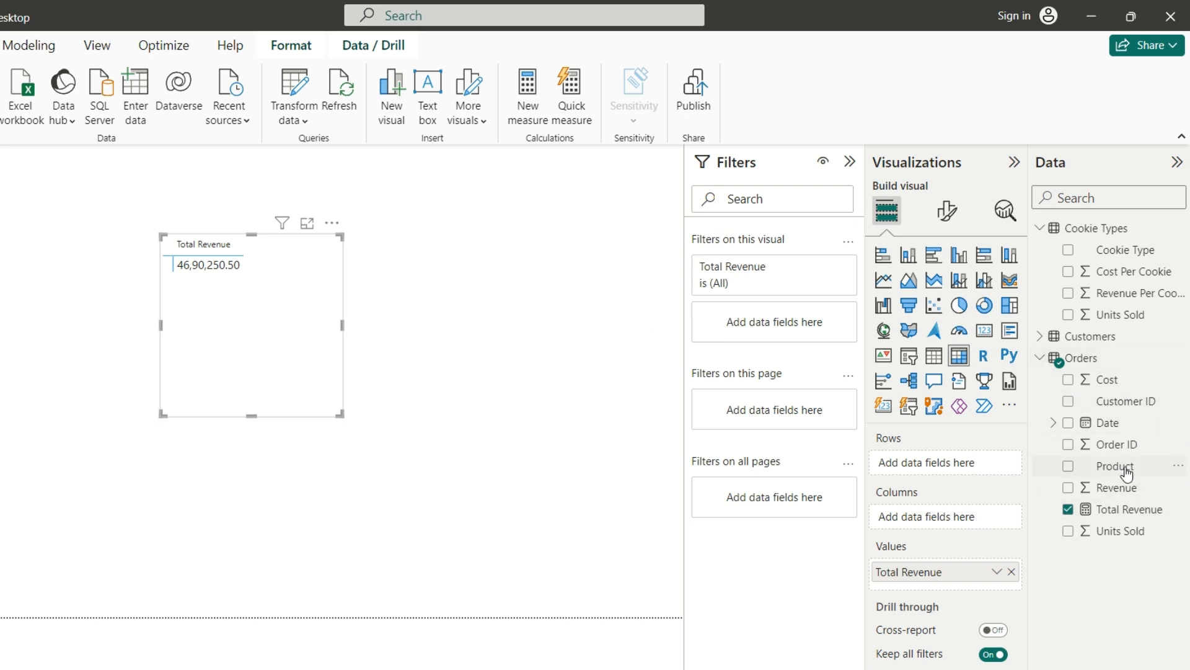
# - Start a new measure named Unique Products in the Orders table
pyautogui.rightClick(1103, 474)
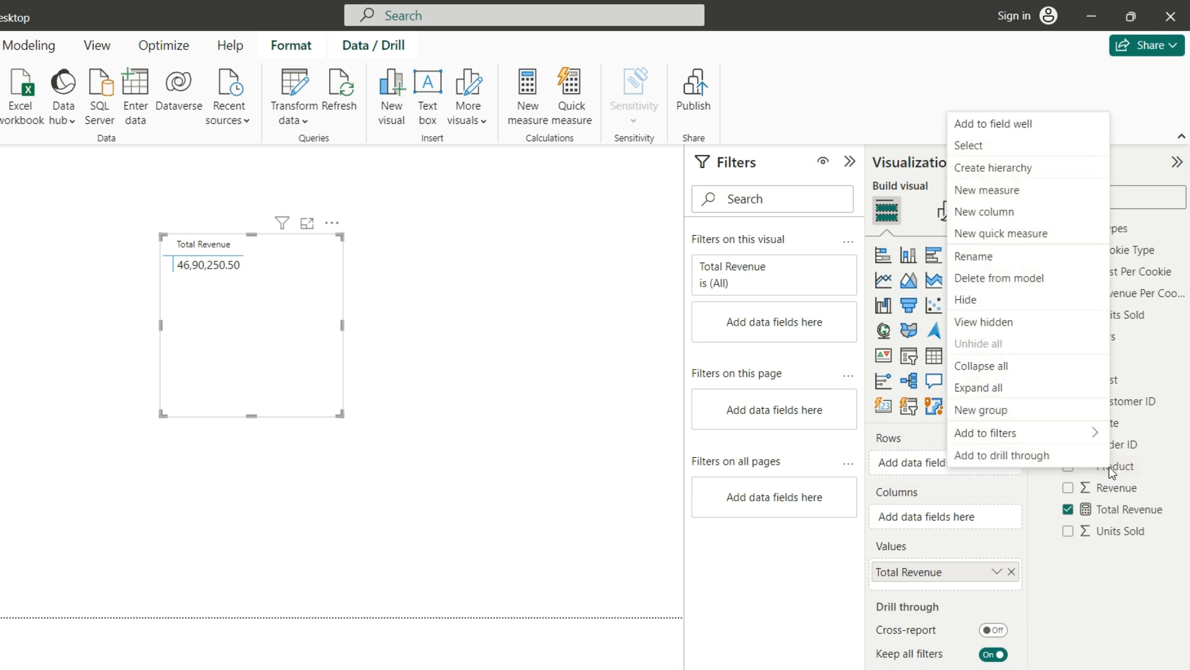
pyautogui.click(980, 191)
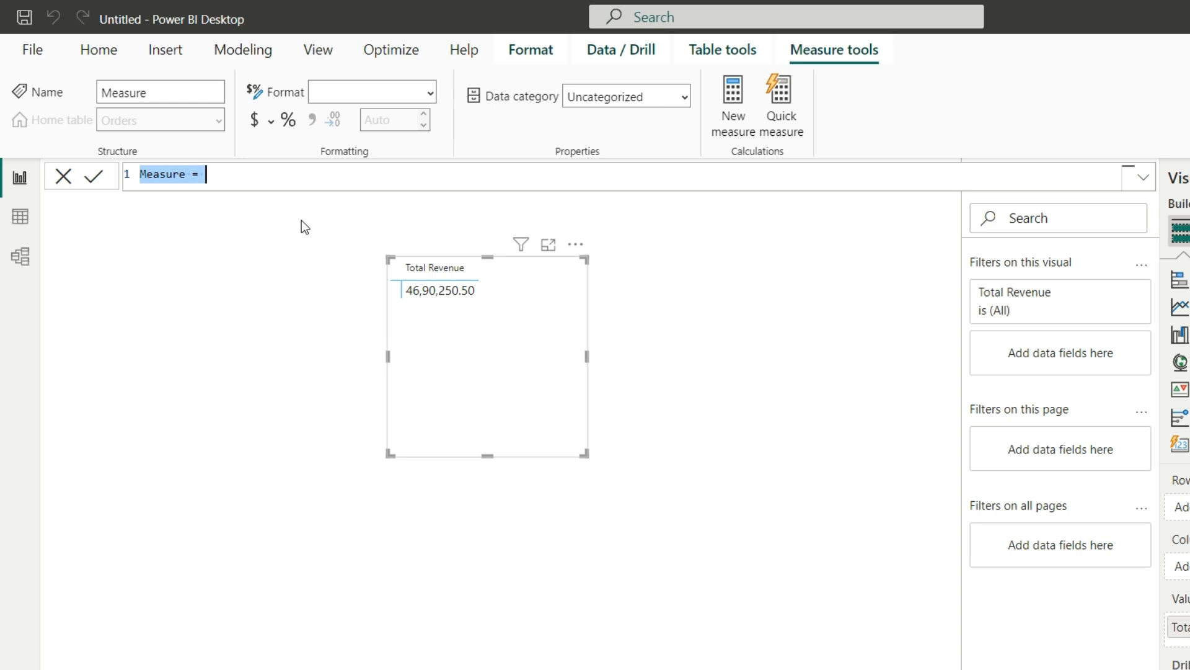
pyautogui.write('Unieq')
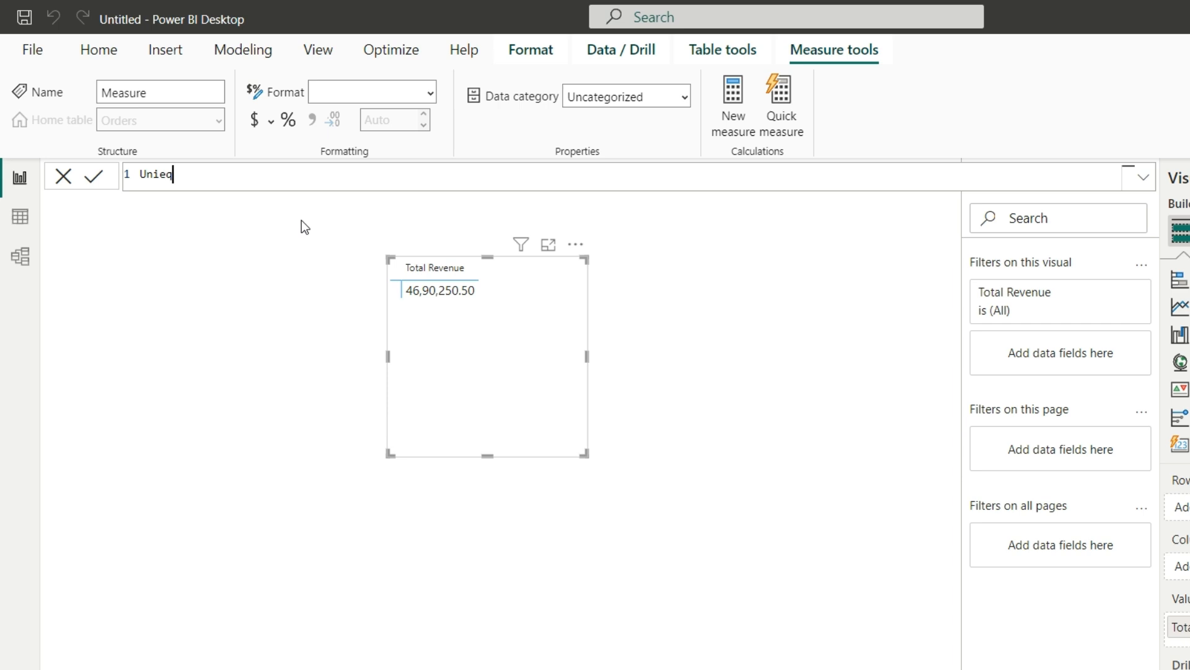
pyautogui.press('BackSpace')
pyautogui.press('BackSpace')
pyautogui.write('que Products= Di')
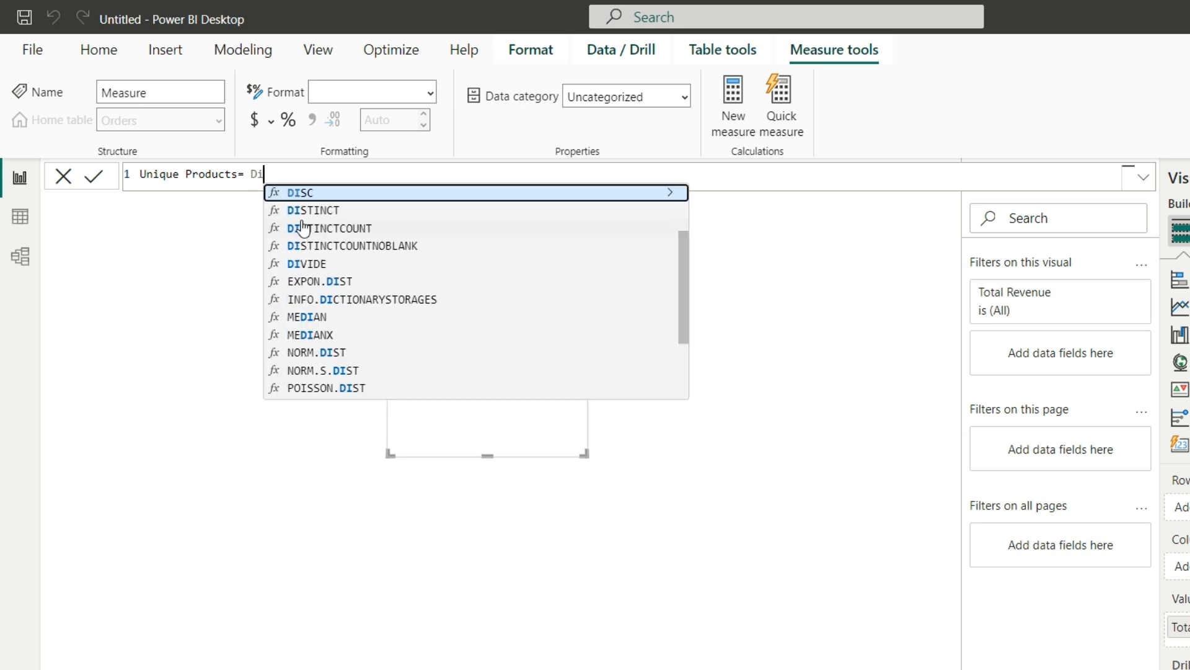
# - Define Unique Products as DISTINCTCOUNT(Orders[Product]) and add the measure to the matrix values
pyautogui.click(303, 228)
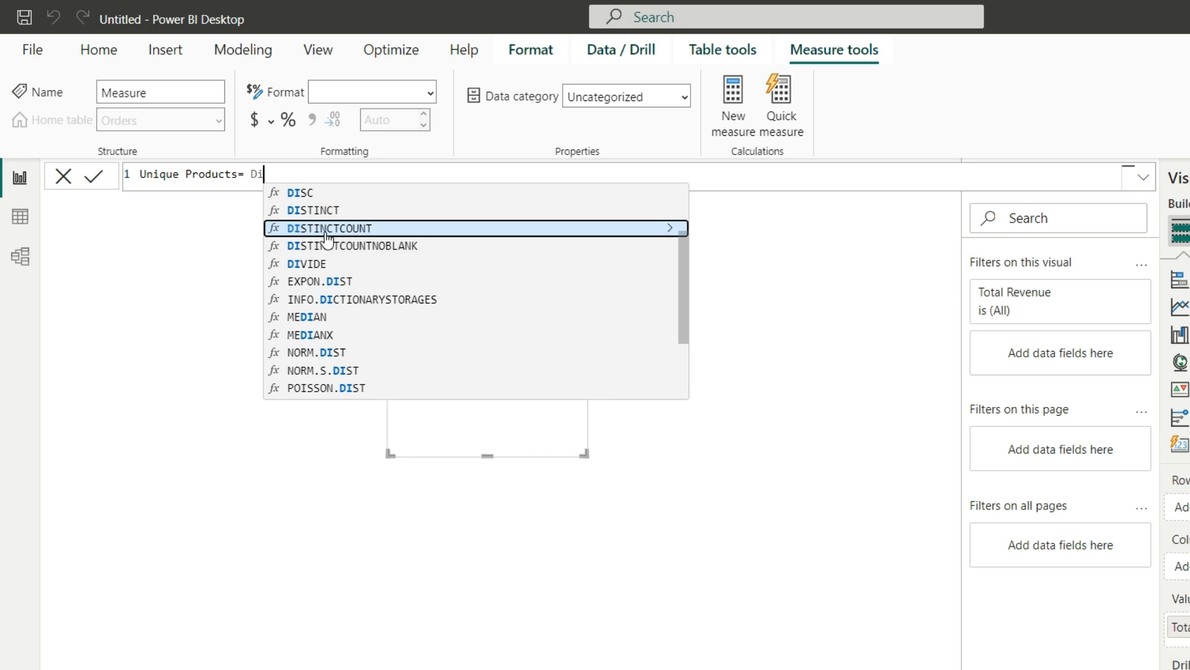
pyautogui.doubleClick(325, 232)
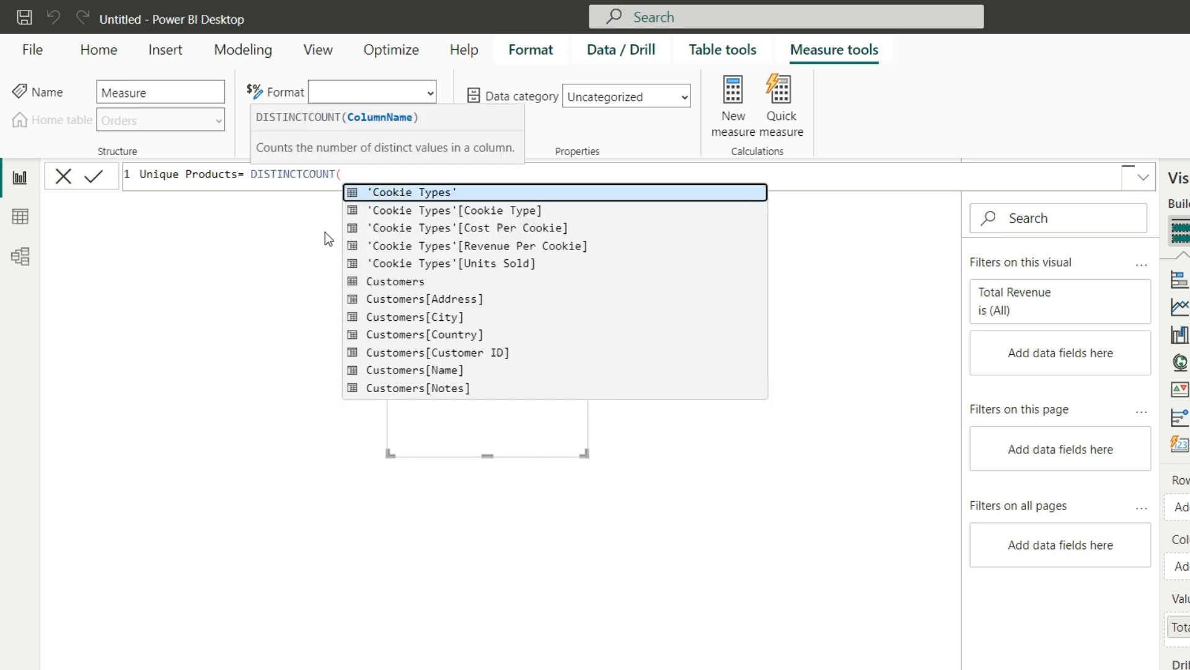
pyautogui.write('Prod')
pyautogui.press('Tab')
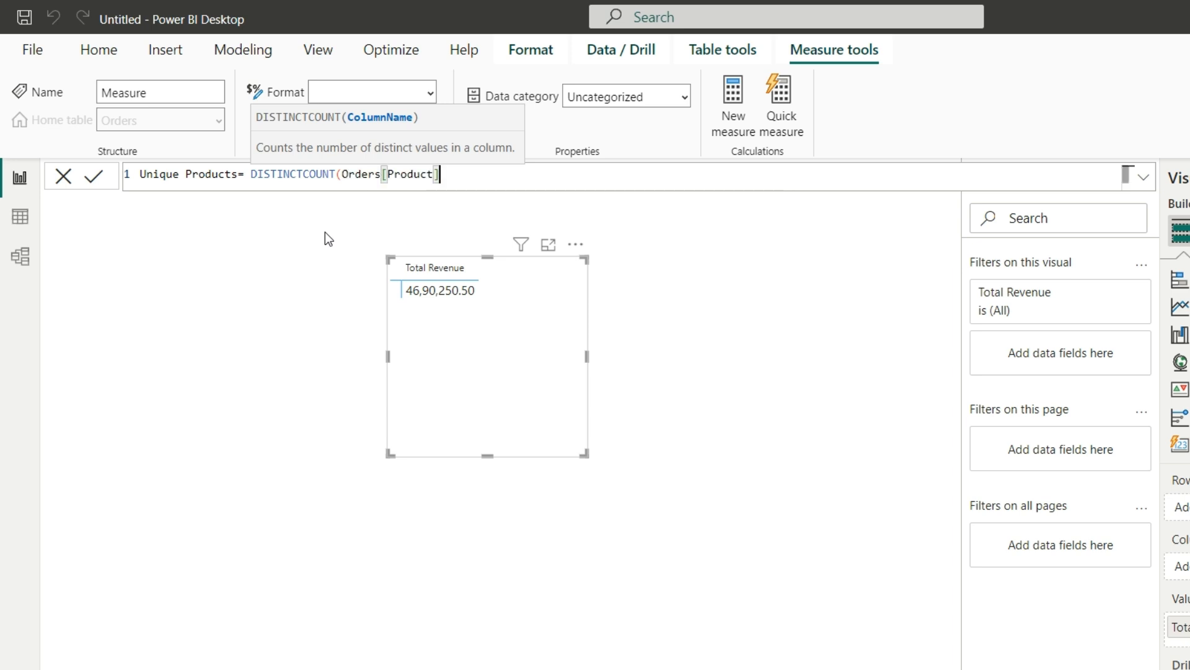
pyautogui.write(')')
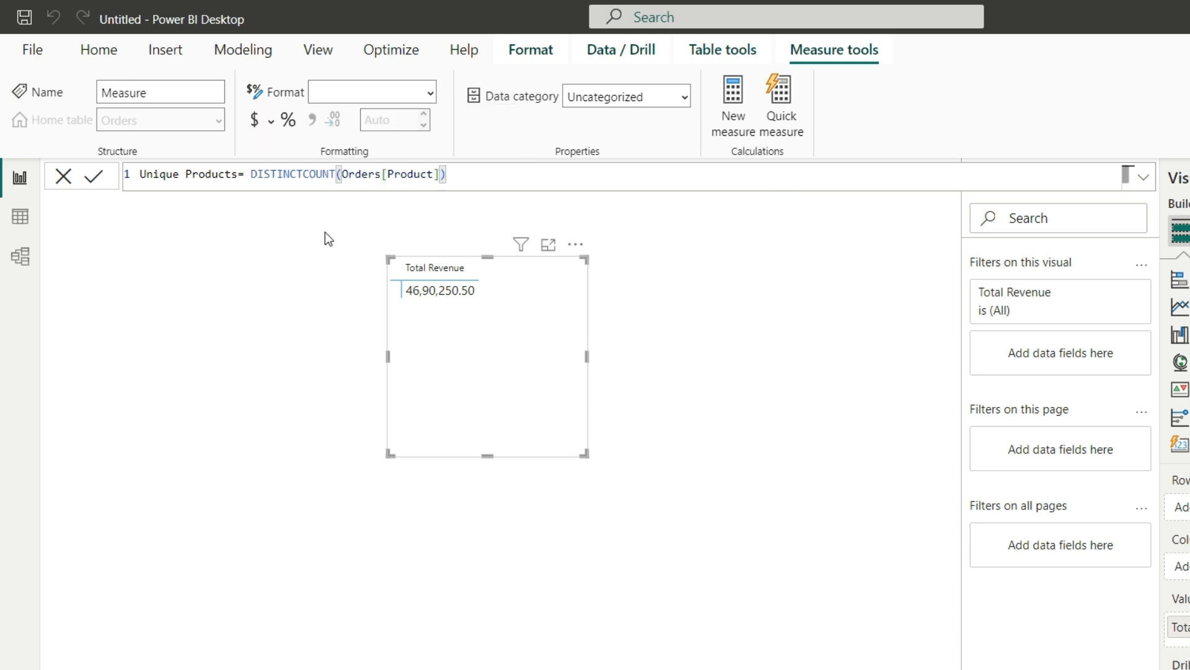
pyautogui.click(490, 315)
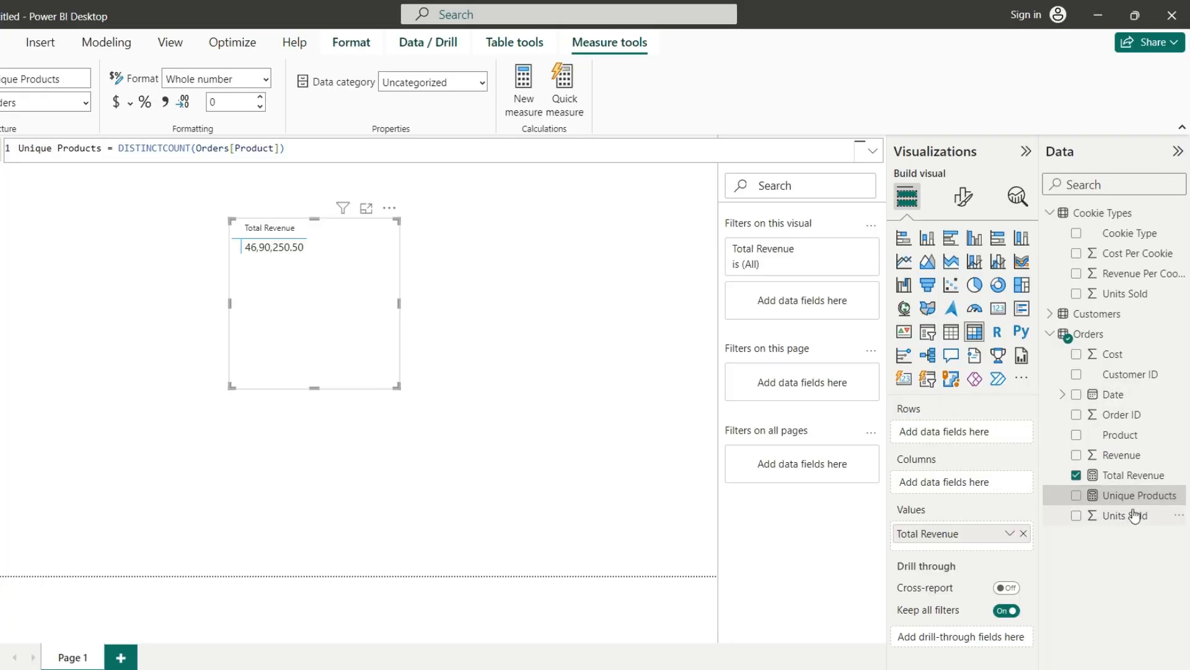
pyautogui.click(1076, 496)
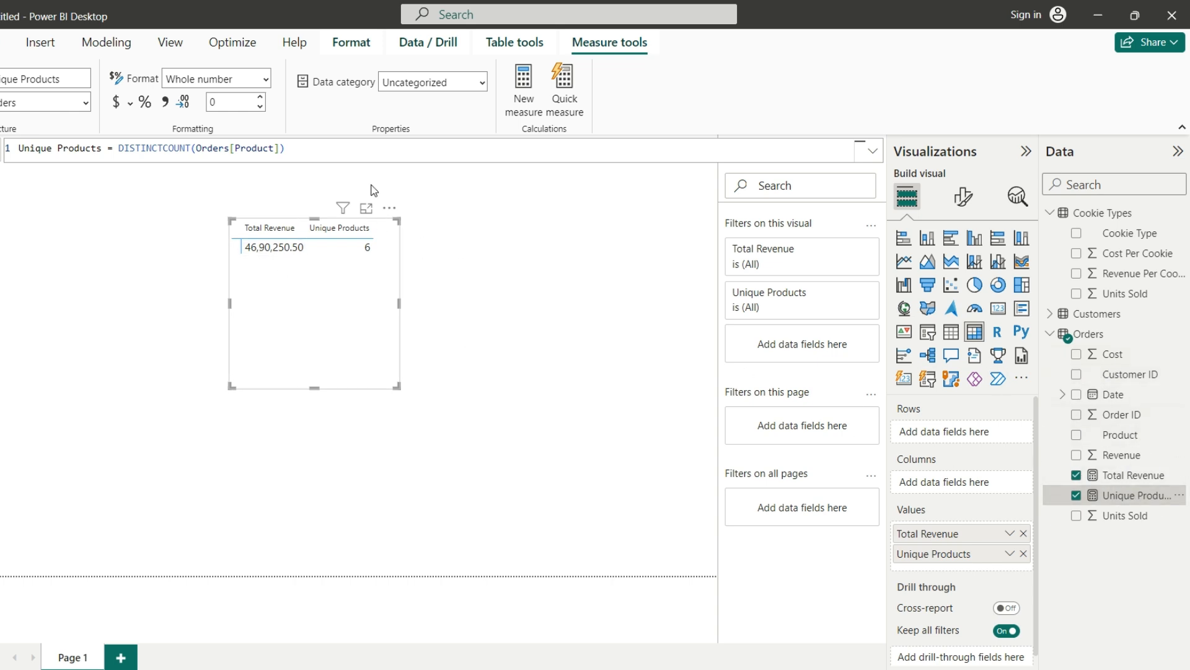
# - Start a new Orders measure named Profit with a formula of SUM(Orders[Revenue]) minus a second SUM
pyautogui.click(524, 104)
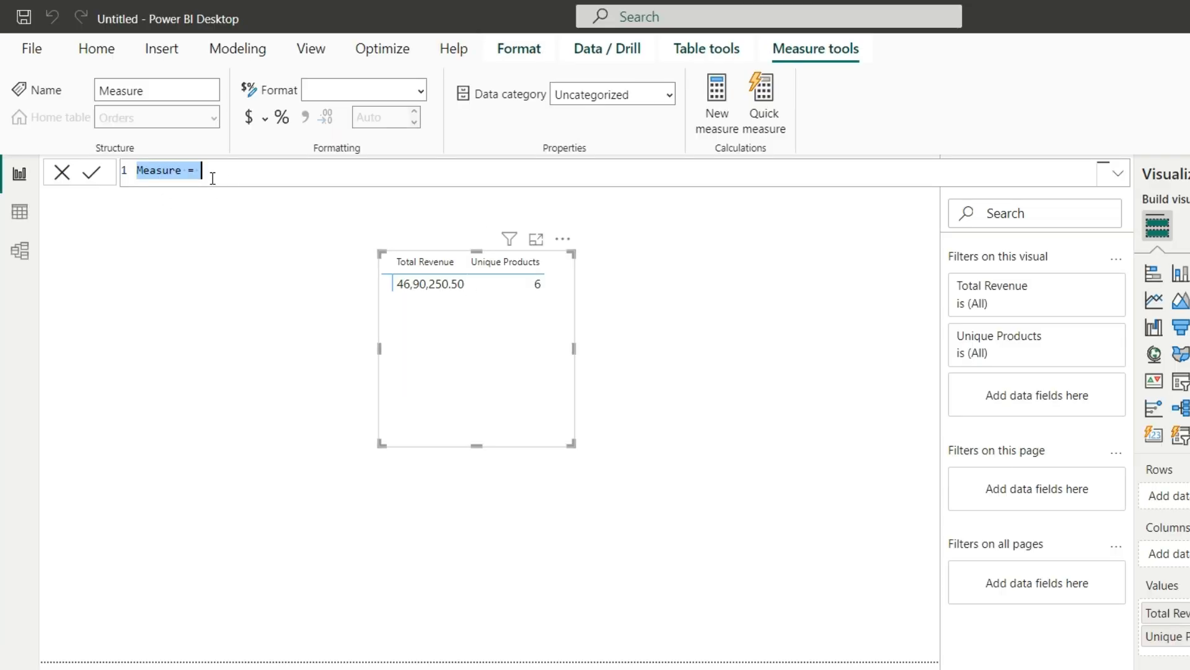
pyautogui.write('P')
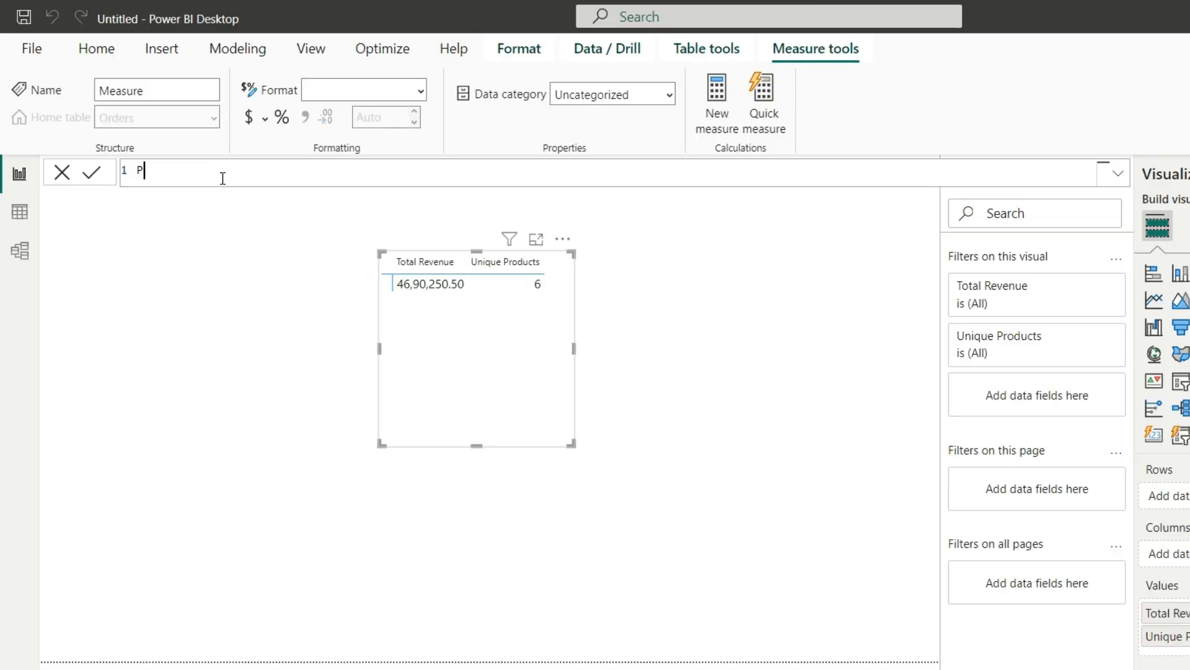
pyautogui.write('rofit=sum')
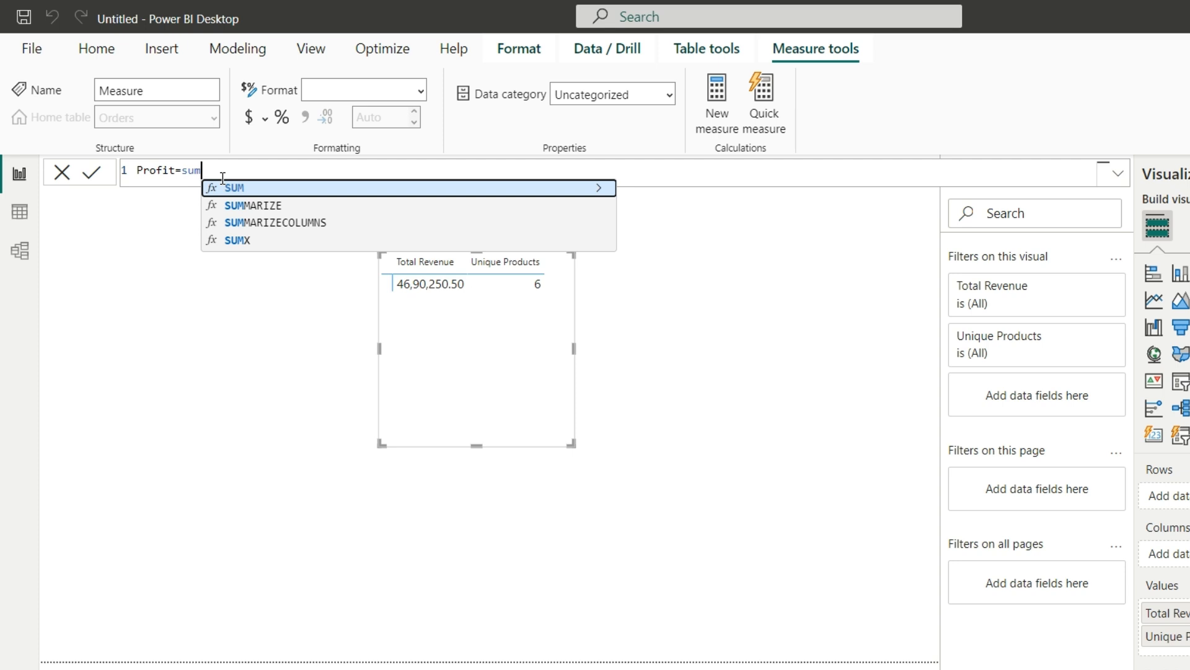
pyautogui.press('Tab')
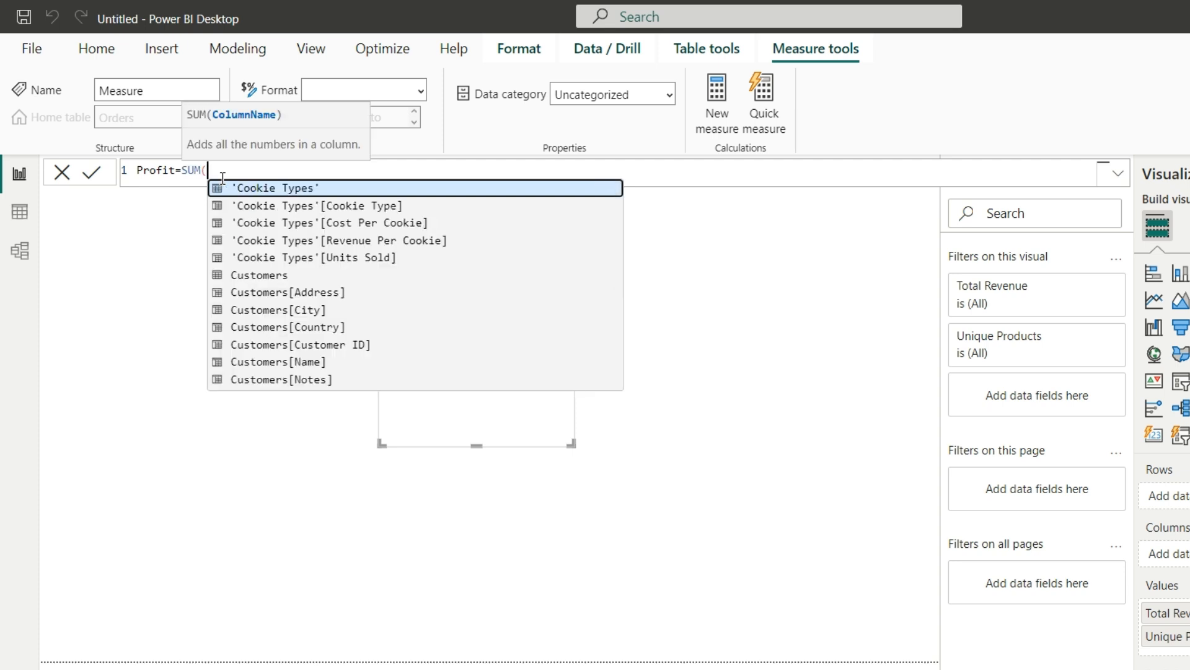
pyautogui.write('Revenu')
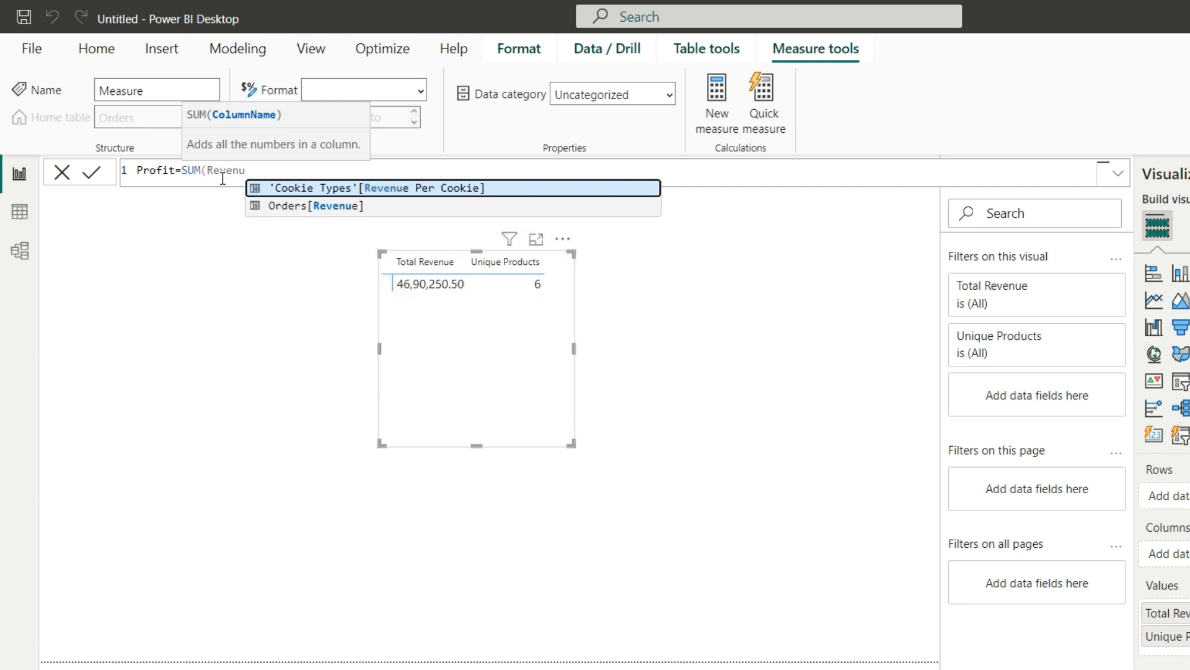
pyautogui.press('Down')
pyautogui.press('Tab')
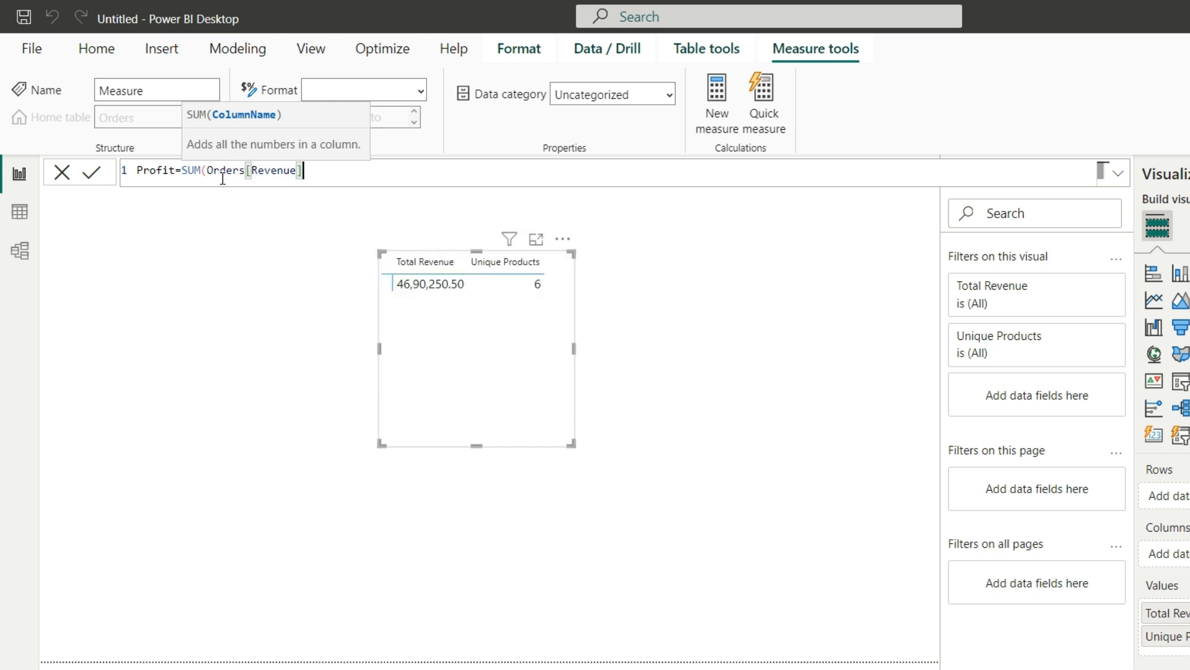
pyautogui.write(')')
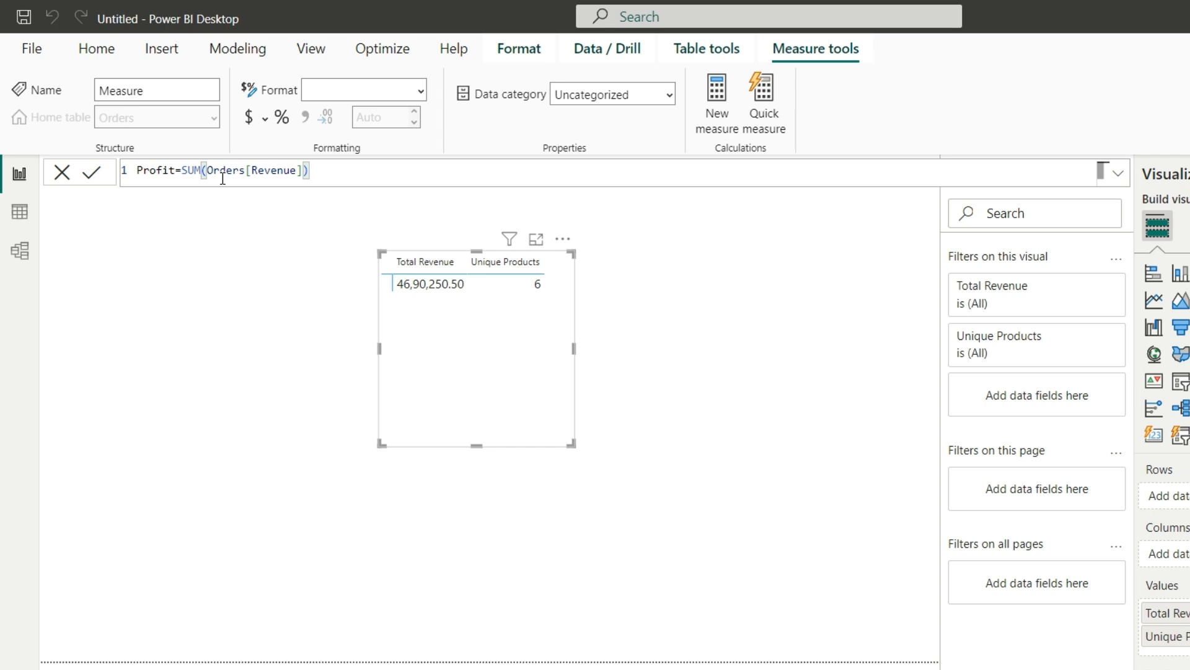
pyautogui.write('-')
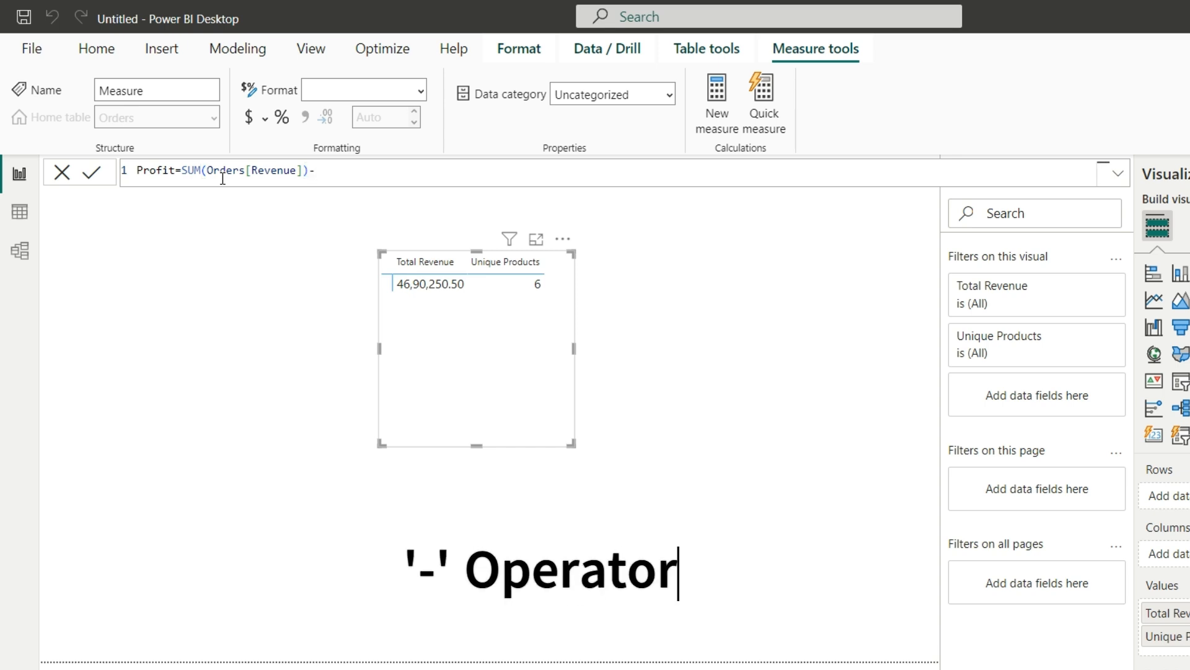
pyautogui.write('SUM(')
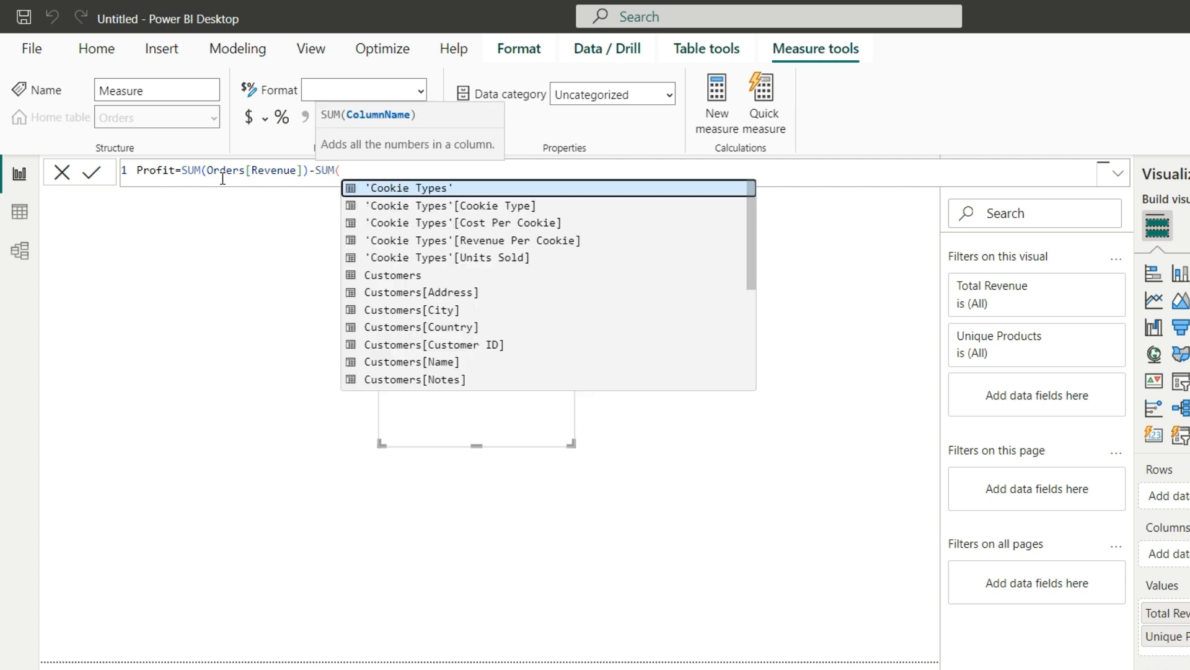
pyautogui.write('Cost')
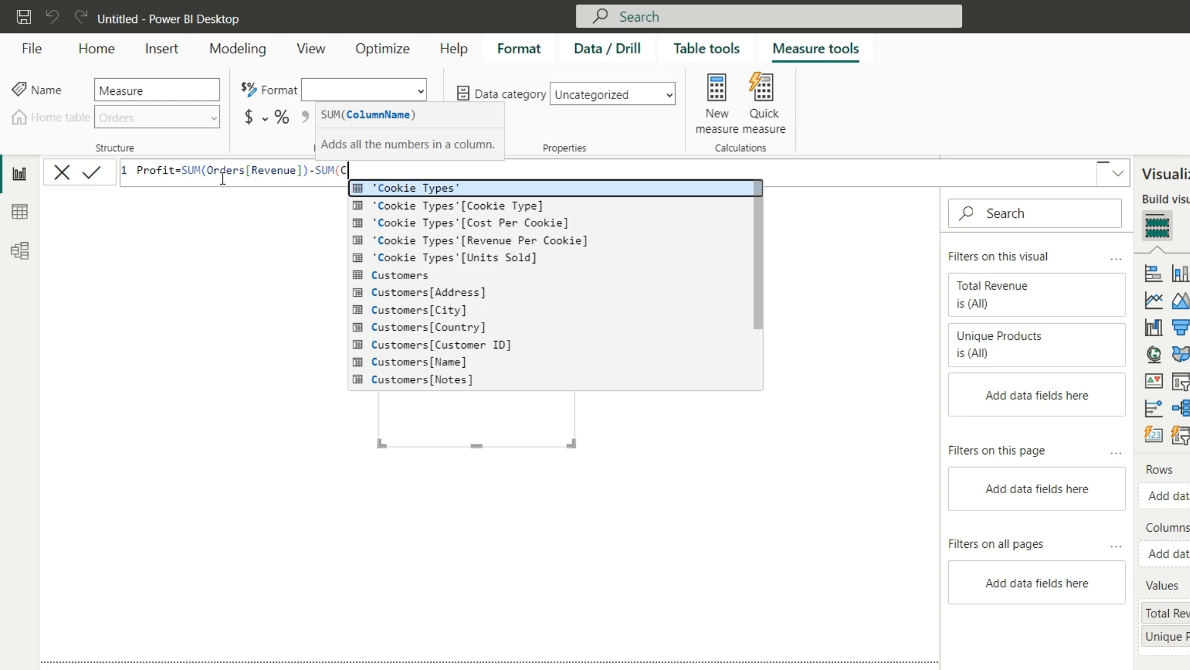
pyautogui.press('BackSpace')
pyautogui.press('BackSpace')
pyautogui.press('BackSpace')
pyautogui.press('BackSpace')
pyautogui.press('BackSpace')
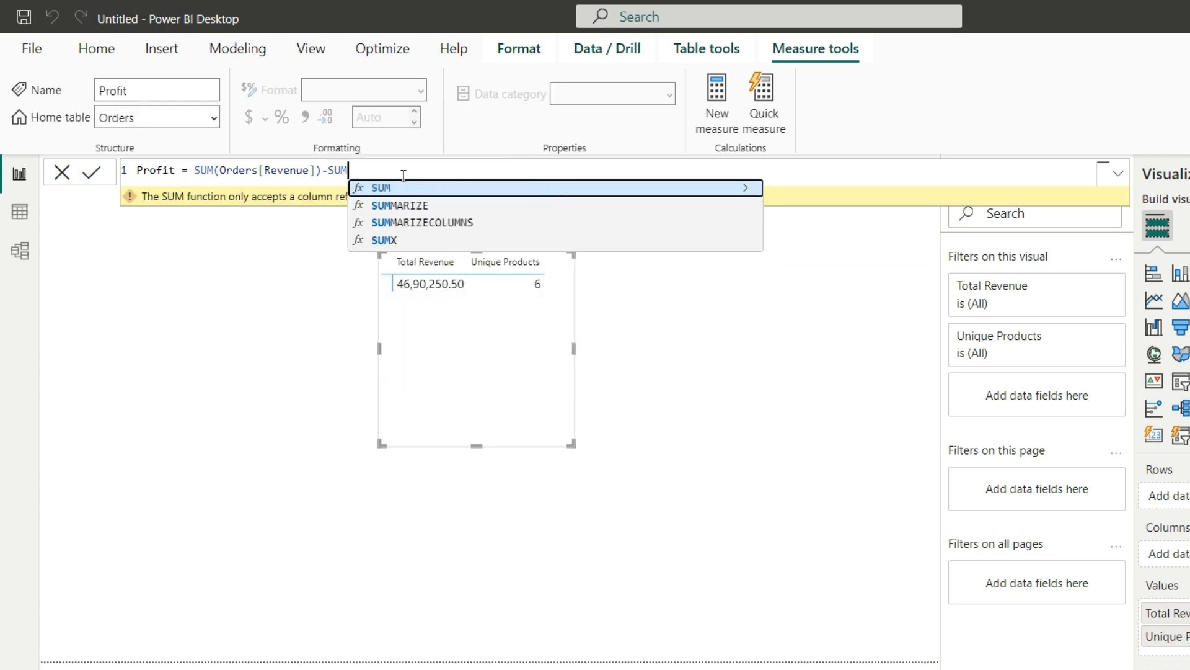
pyautogui.write('(cOS')
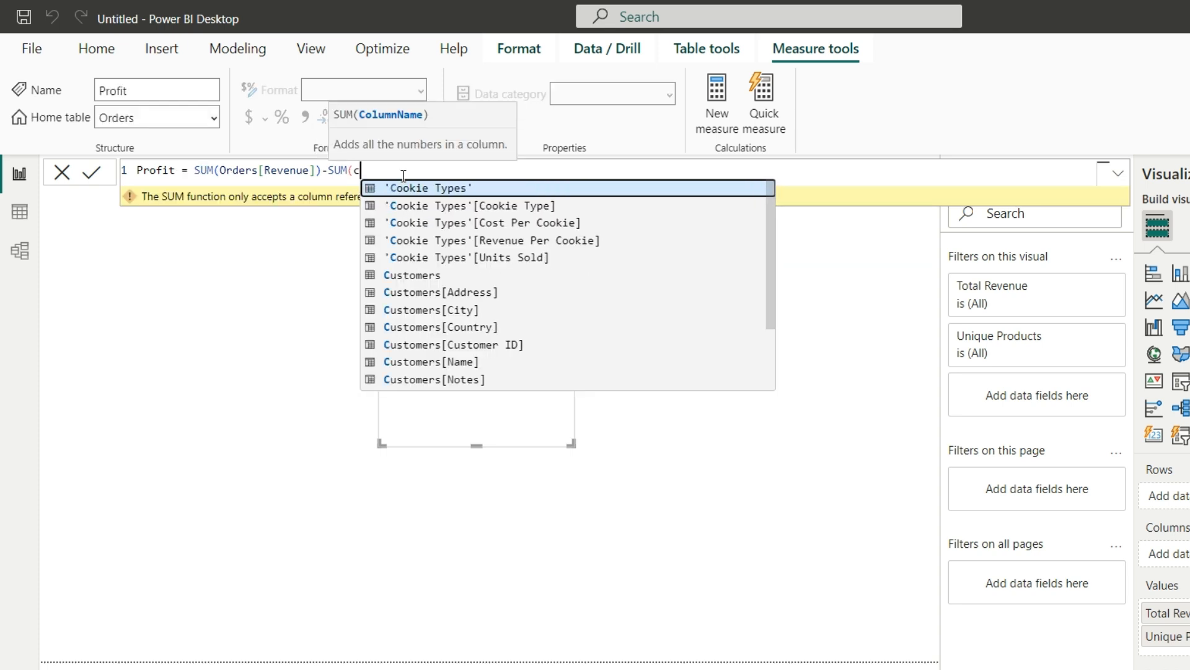
pyautogui.press('BackSpace')
pyautogui.press('BackSpace')
pyautogui.press('BackSpace')
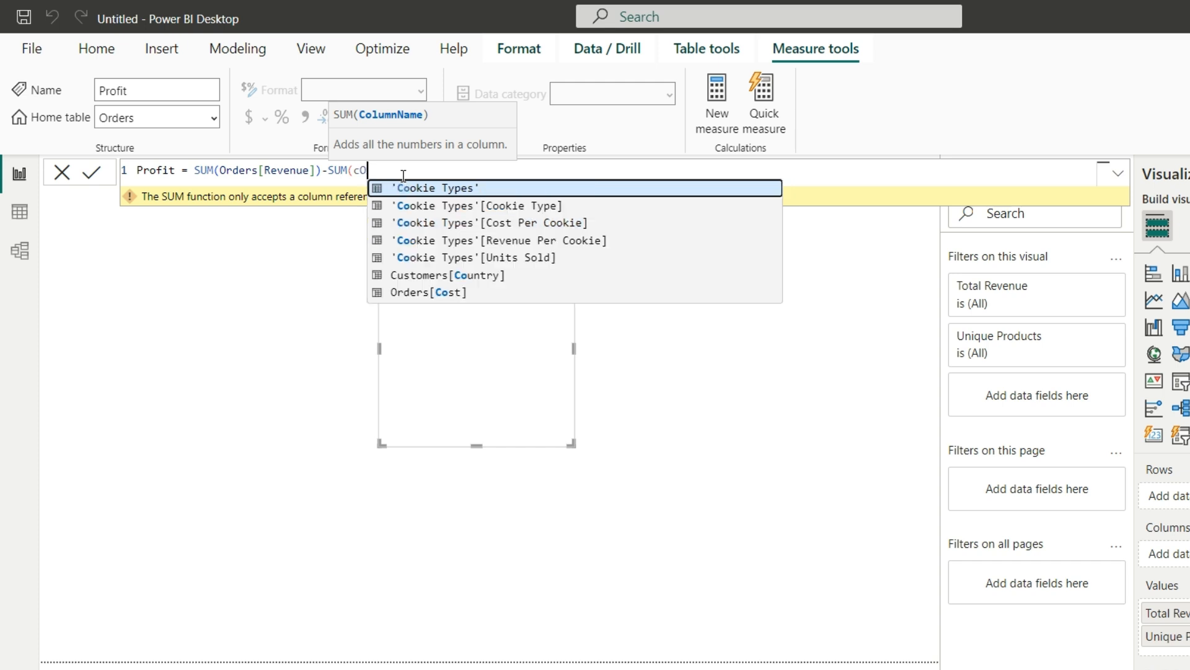
# - Complete the second SUM of the Profit formula with Orders[Cost] and commit the measure
pyautogui.write('Cost')
pyautogui.press('Down')
pyautogui.press('Tab')
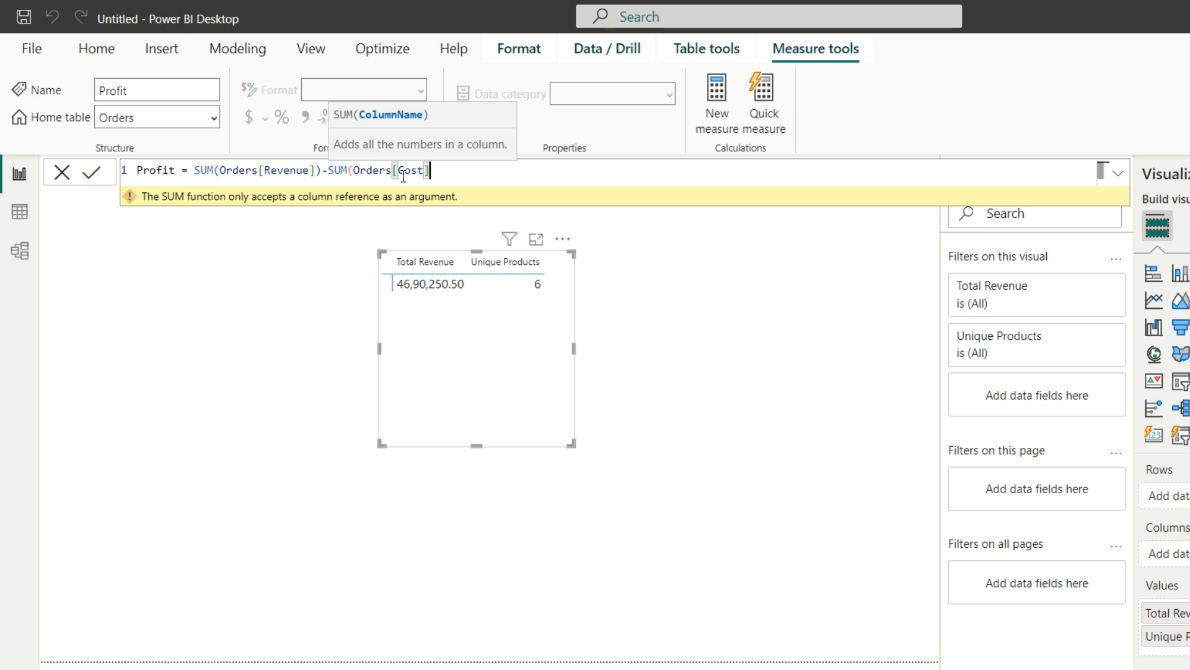
pyautogui.write(')')
pyautogui.press('Return')
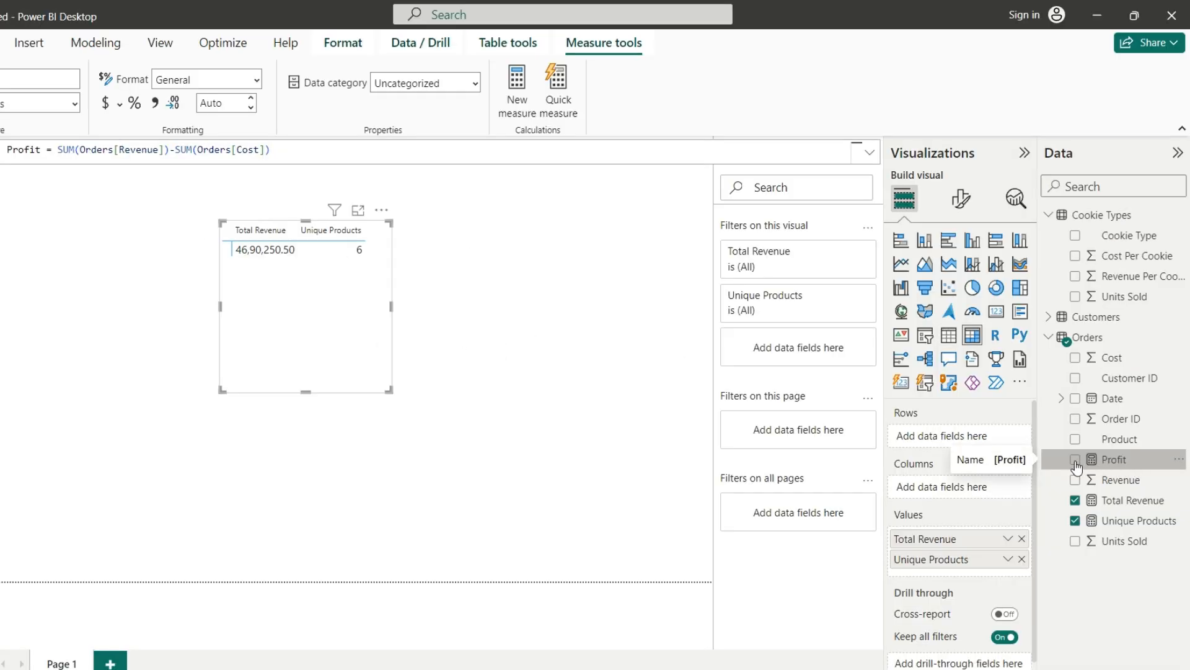
# - Add the Profit measure to the matrix values and check its column in the visual
pyautogui.click(1076, 461)
pyautogui.hscroll(-3, 309, 263)
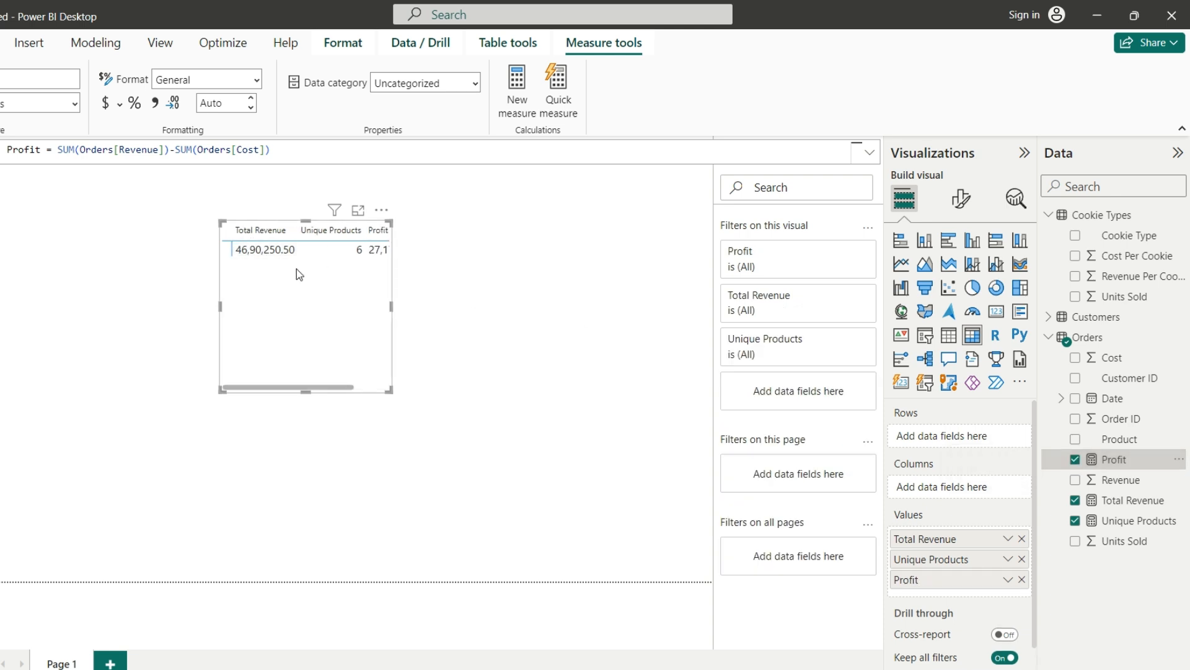
pyautogui.hscroll(3, 296, 269)
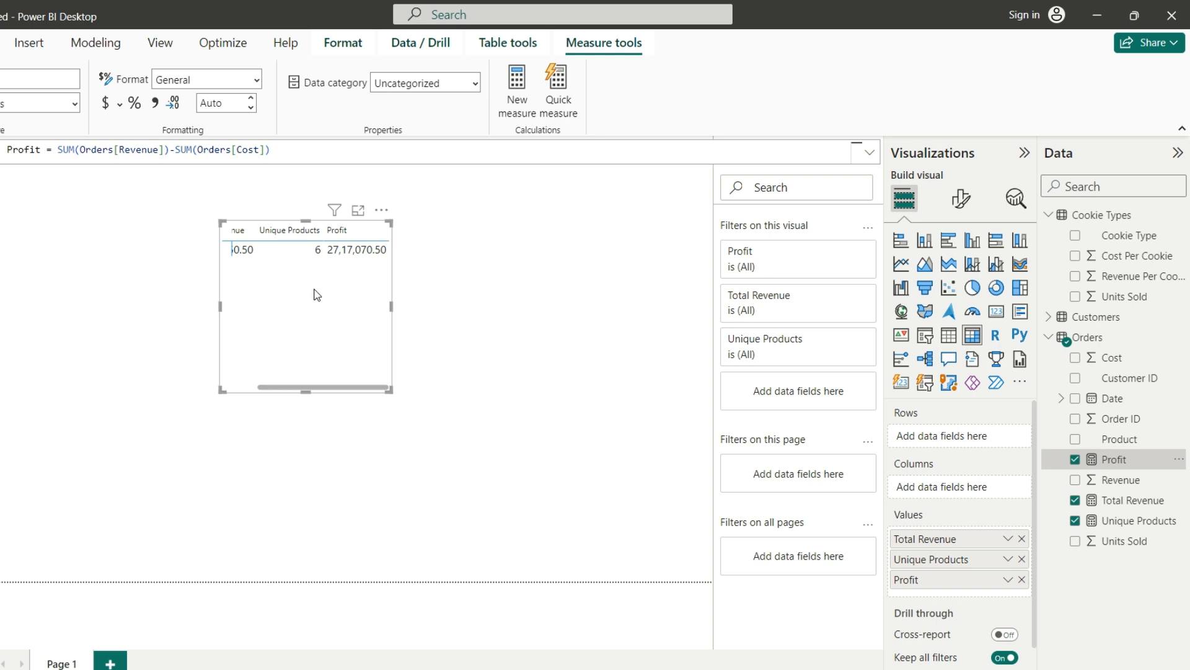
pyautogui.hscroll(-3, 317, 295)
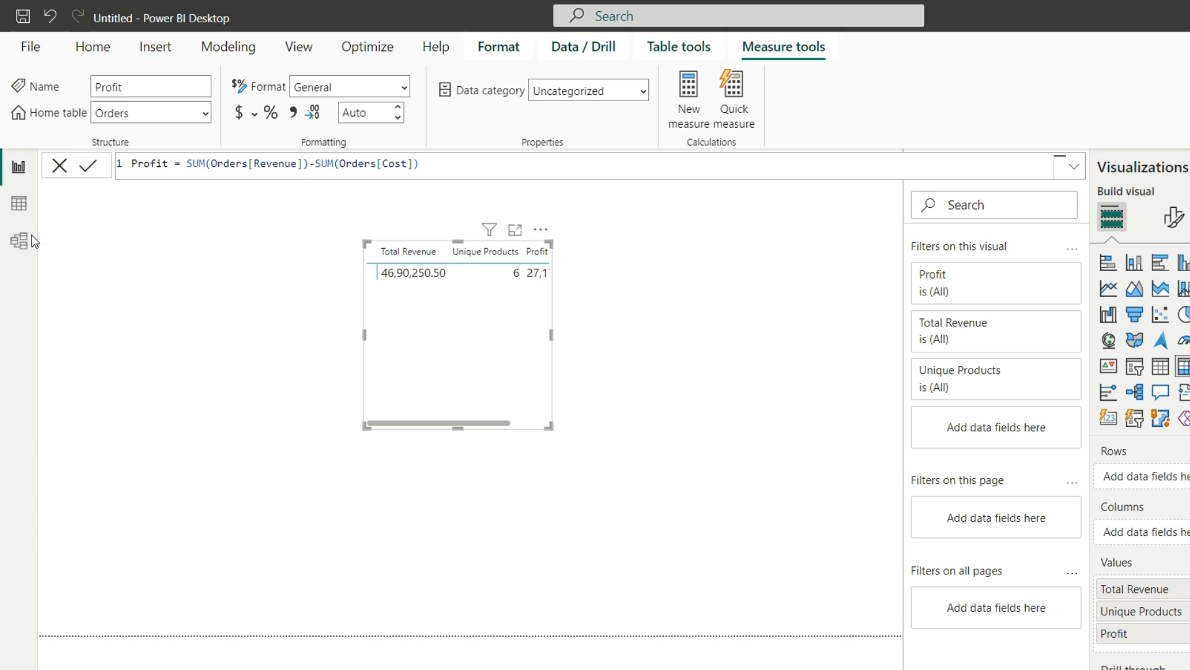
# - In the table view of the data, start a new calculated column named Total Units Sold in the Orders table
pyautogui.click(19, 207)
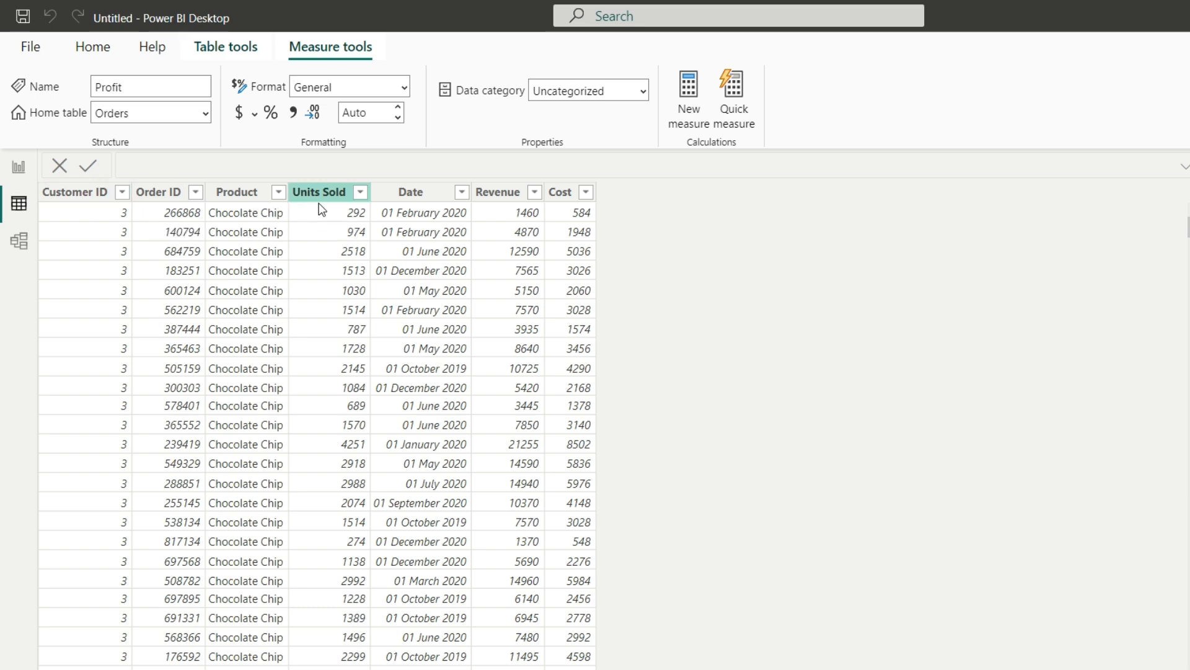
pyautogui.scroll(-9, 353, 299)
pyautogui.scroll(9, 353, 299)
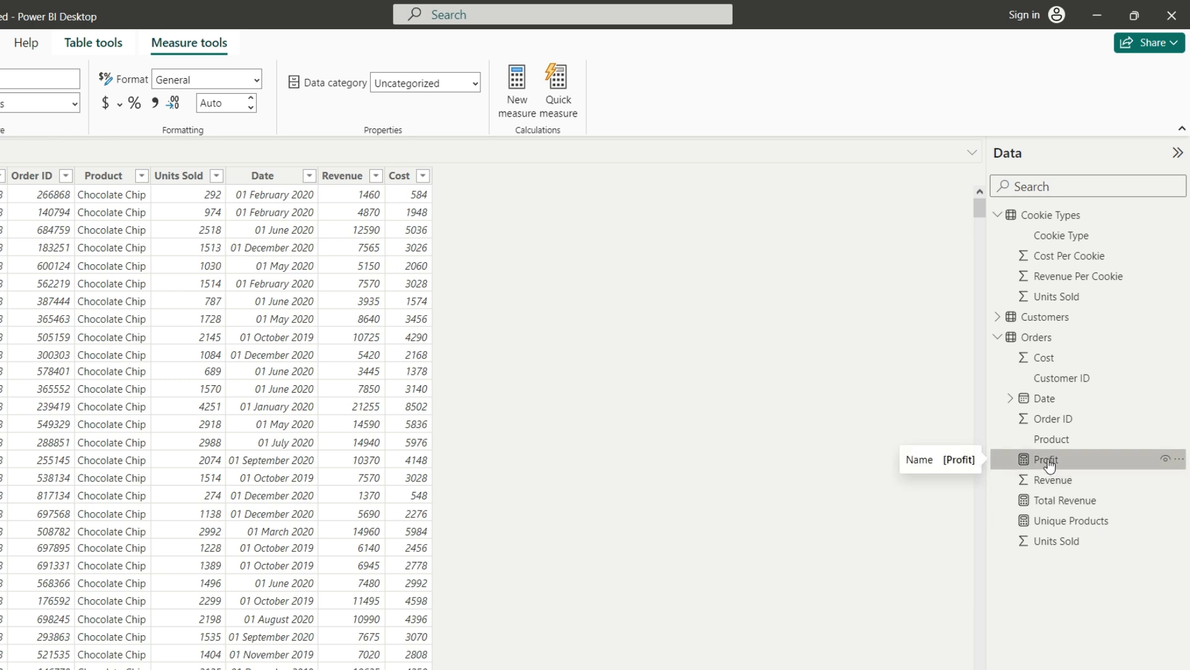
pyautogui.rightClick(1066, 547)
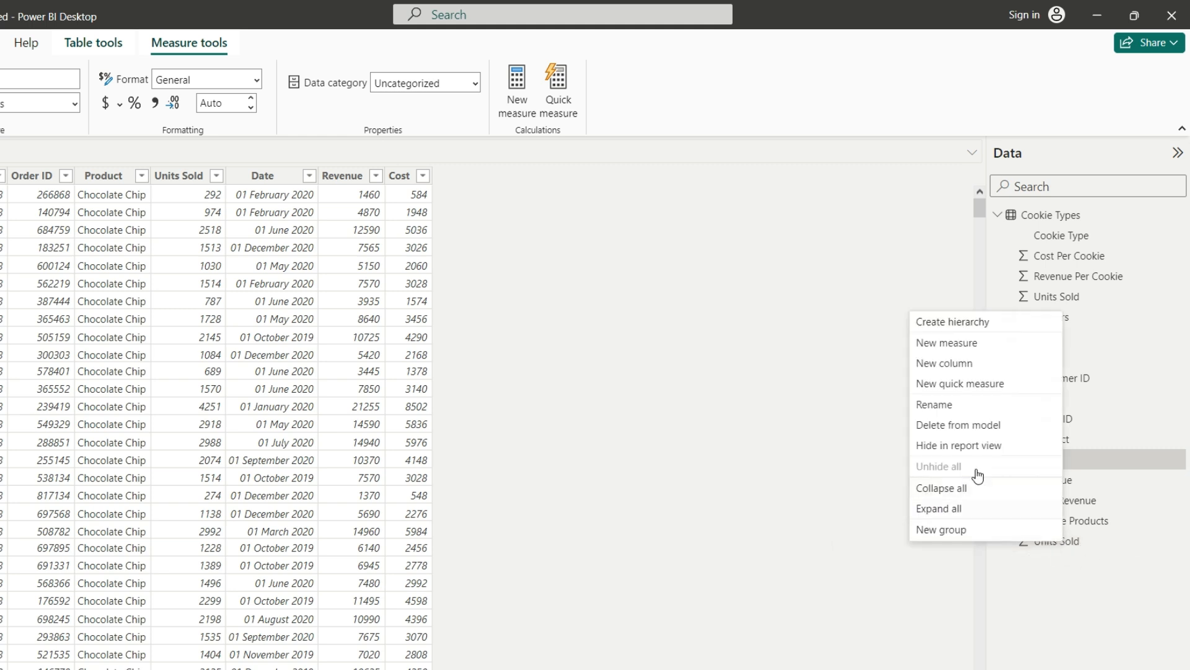
pyautogui.click(943, 366)
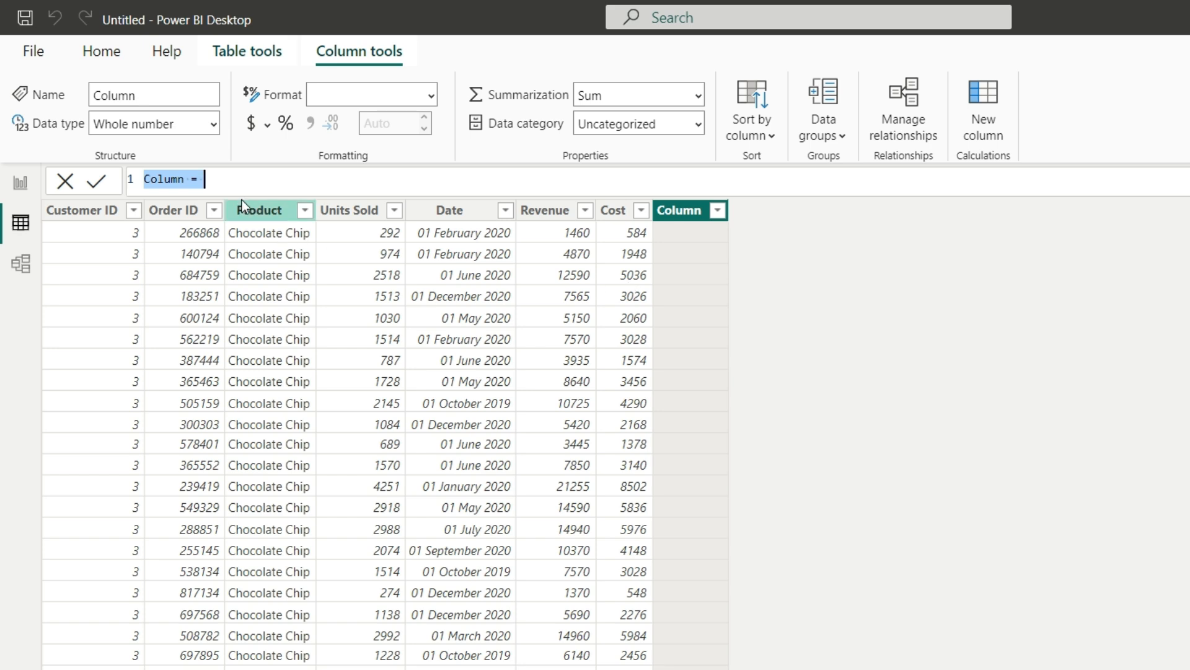
pyautogui.write('T')
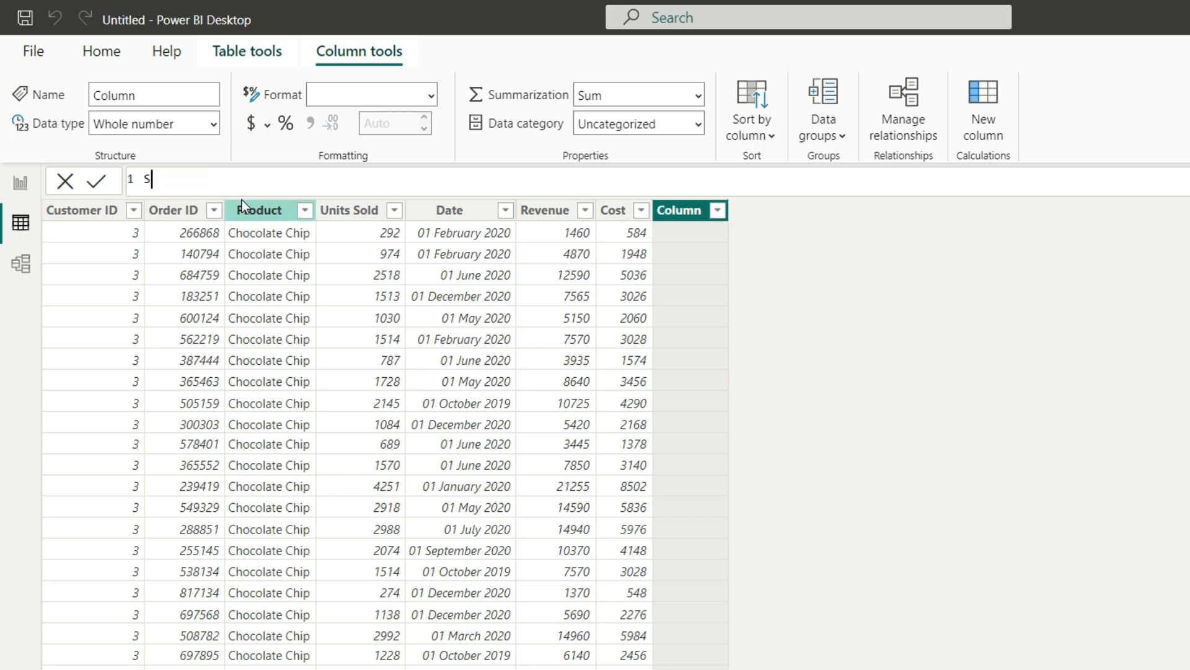
pyautogui.write('otal Units Sold= SUM(')
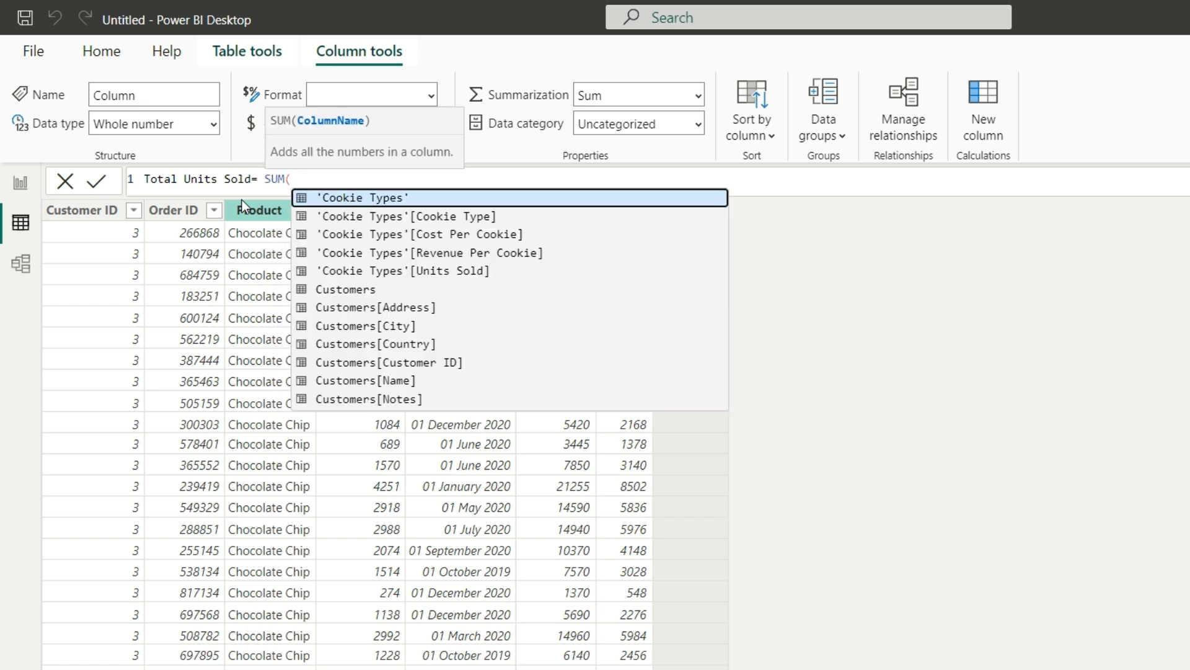
# - Define the Total Units Sold column as SUM(Orders[Units Sold]) and commit it
pyautogui.write('uNITS')
pyautogui.press('Down')
pyautogui.press('Tab')
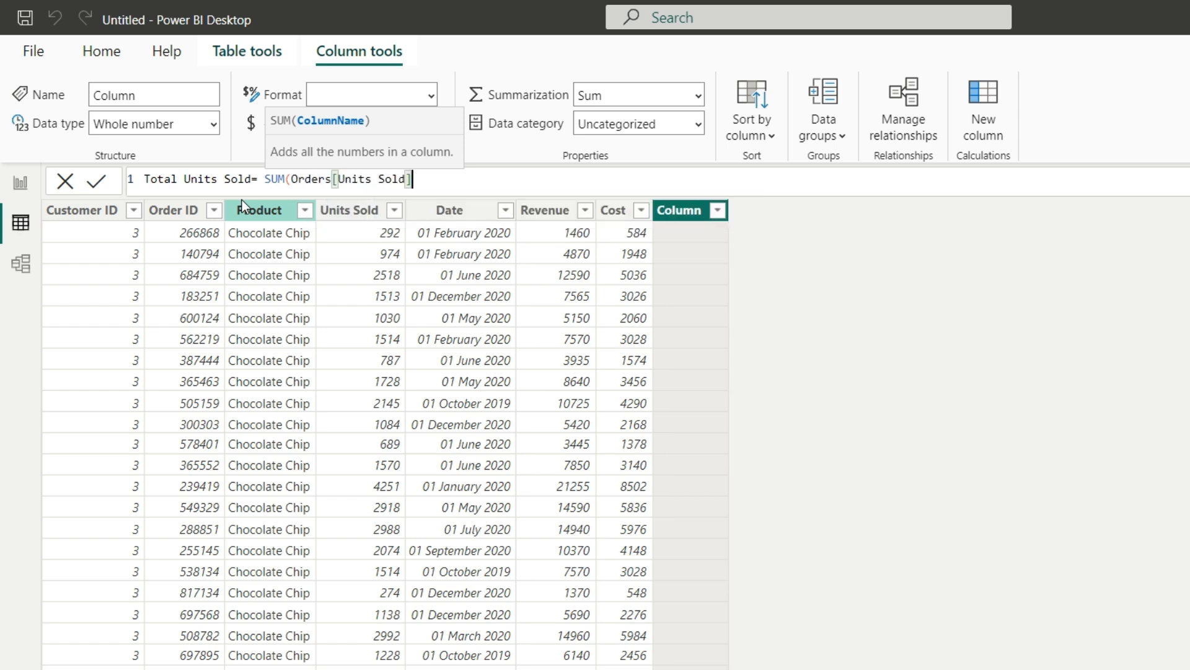
pyautogui.write(')')
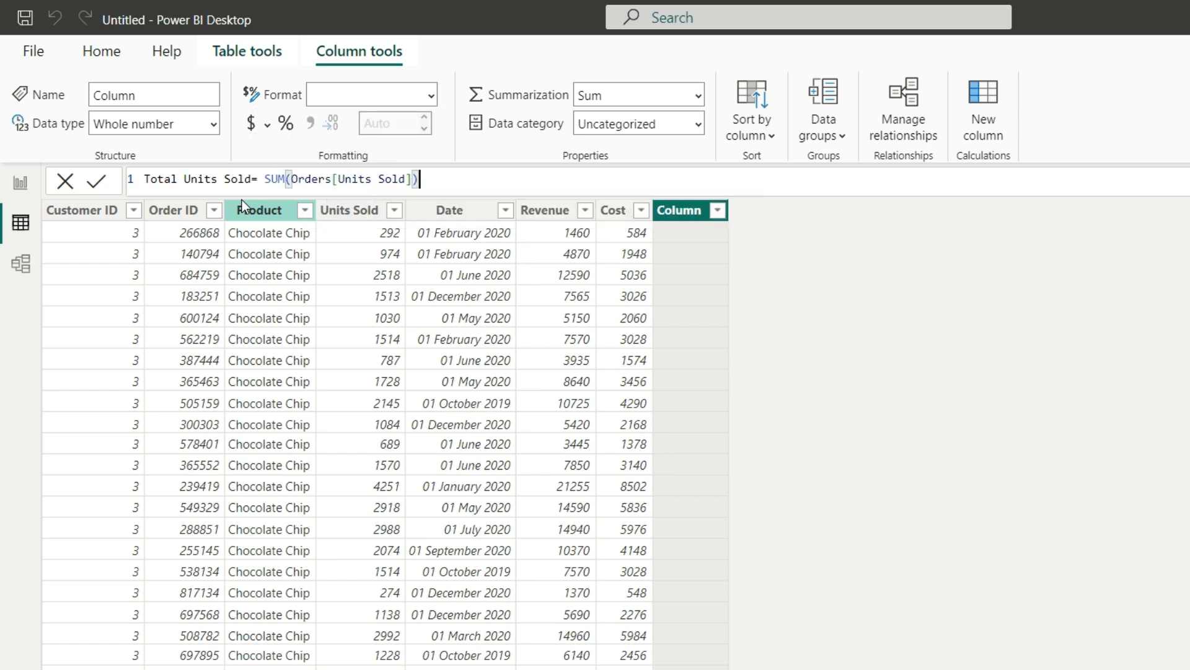
pyautogui.press('Return')
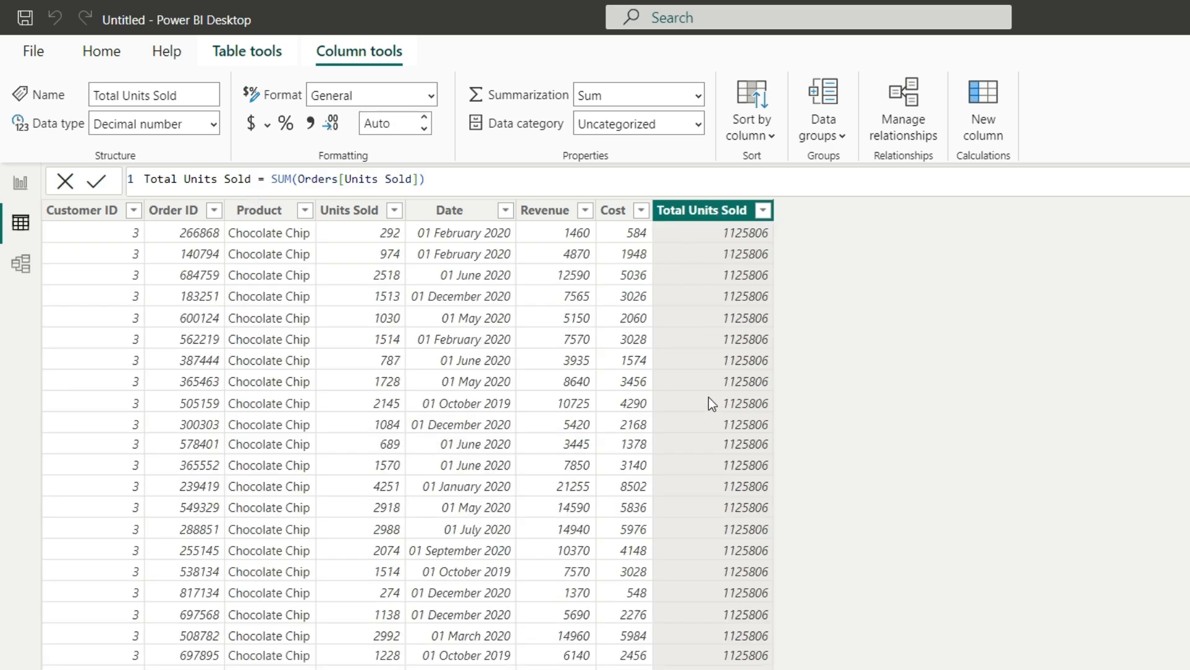
# - Examine the Total Units Sold values across the rows and products of the Orders table
pyautogui.scroll(-10, 703, 400)
pyautogui.scroll(-15, 703, 401)
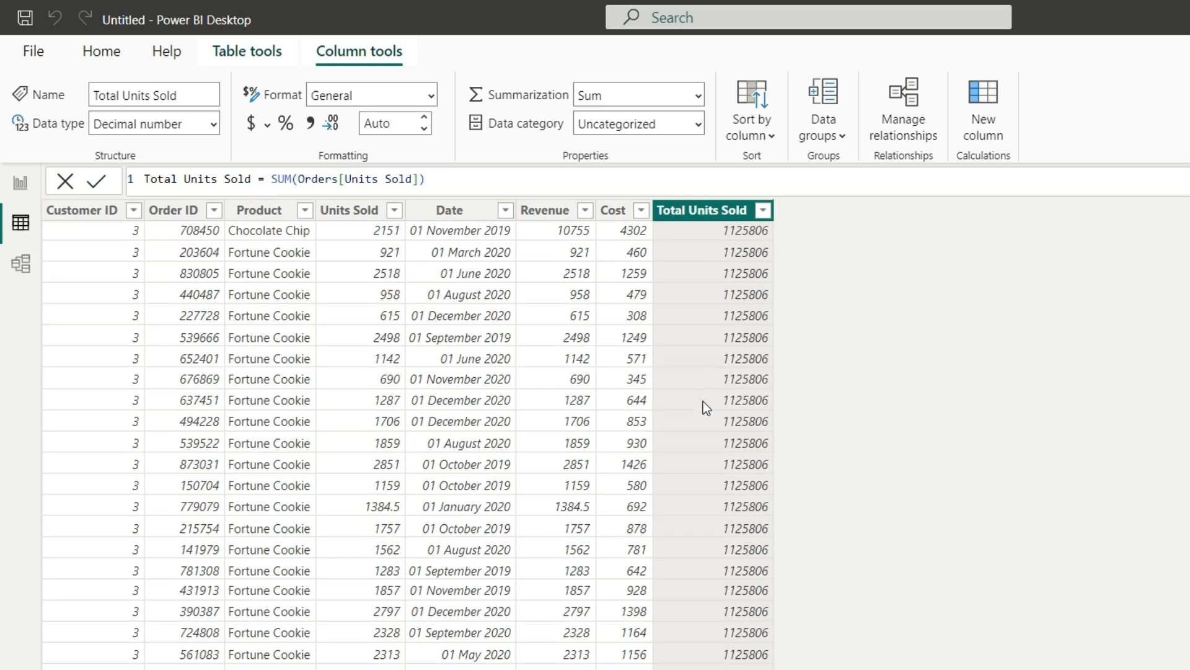
pyautogui.scroll(-9, 703, 401)
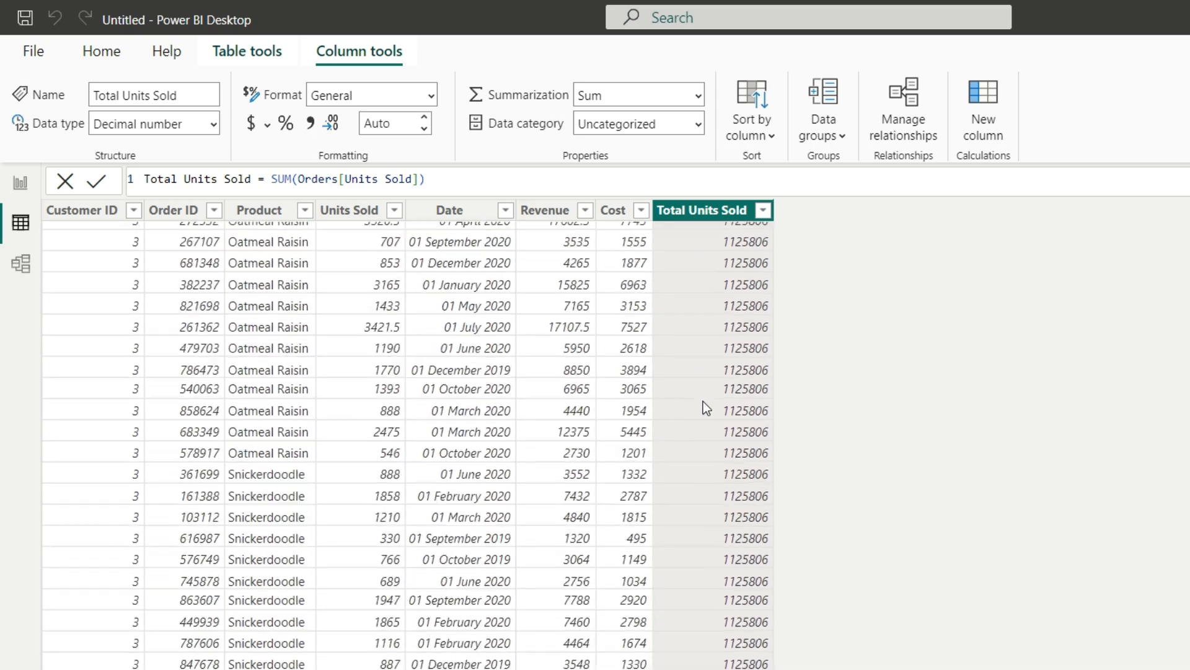
pyautogui.scroll(15, 703, 401)
pyautogui.scroll(10, 703, 401)
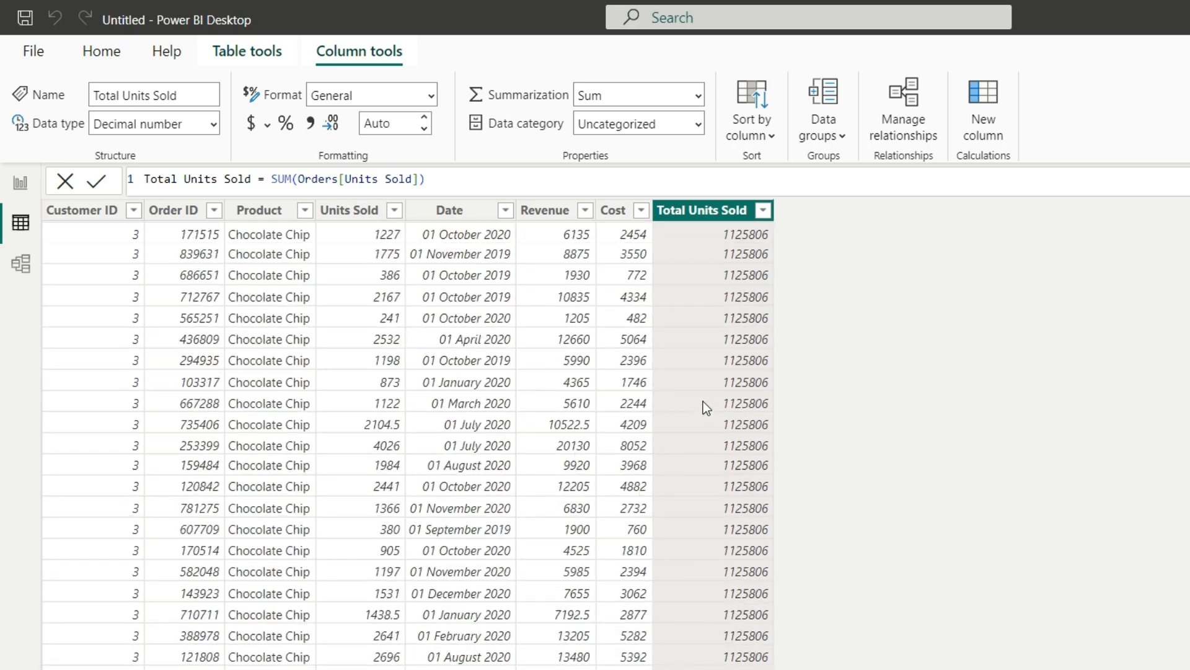
pyautogui.scroll(1, 703, 408)
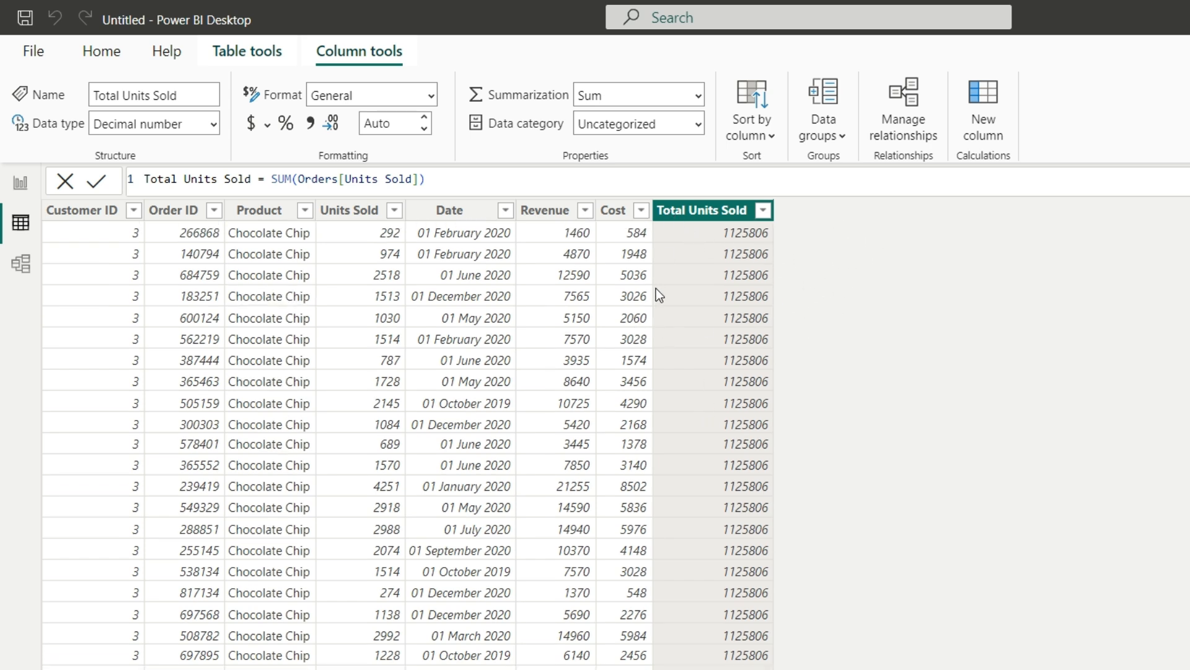
pyautogui.scroll(-4, 716, 318)
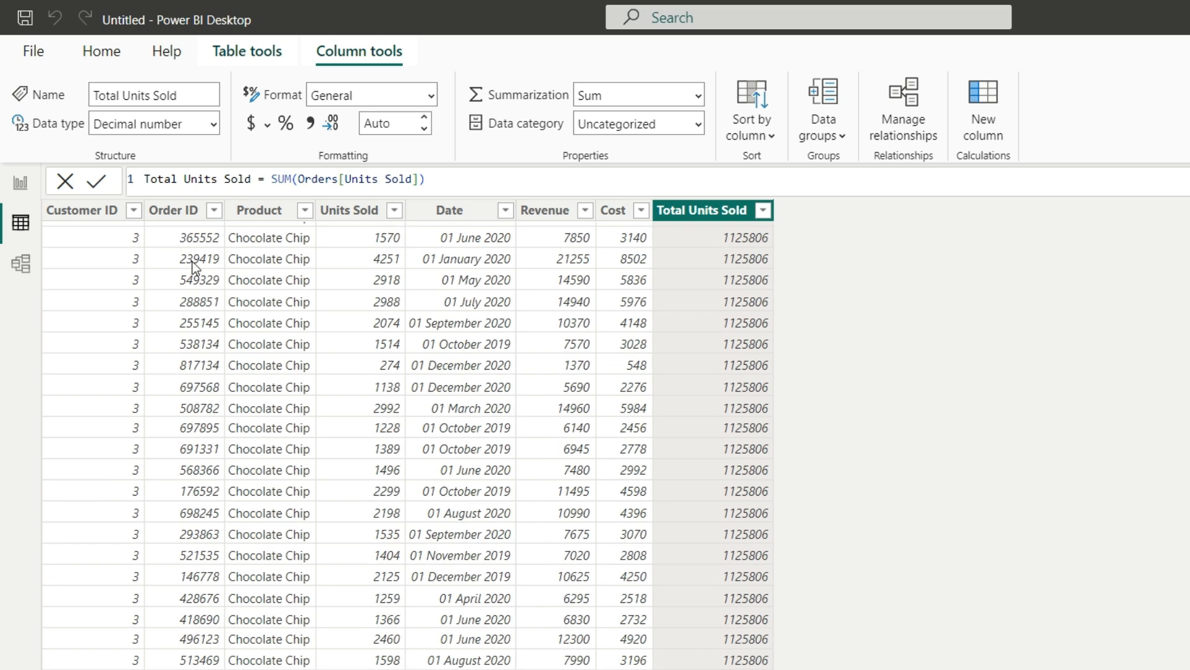
# - Return to the report page and bring the matrix's Profit column into view
pyautogui.click(19, 184)
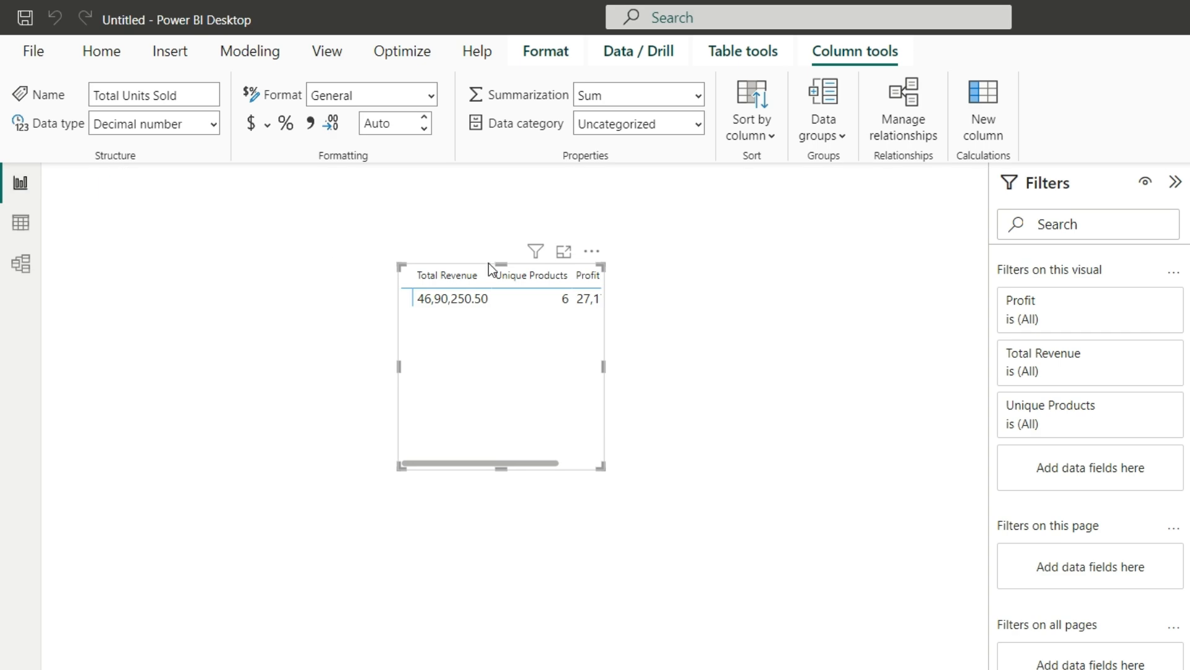
pyautogui.hscroll(2, 539, 333)
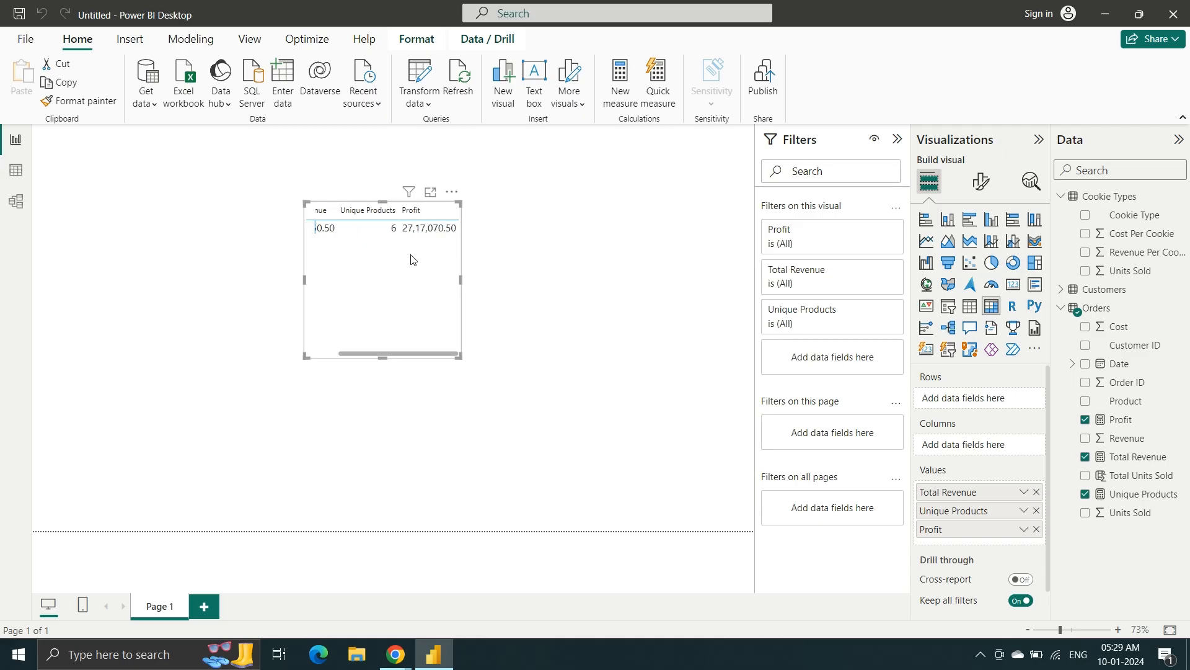